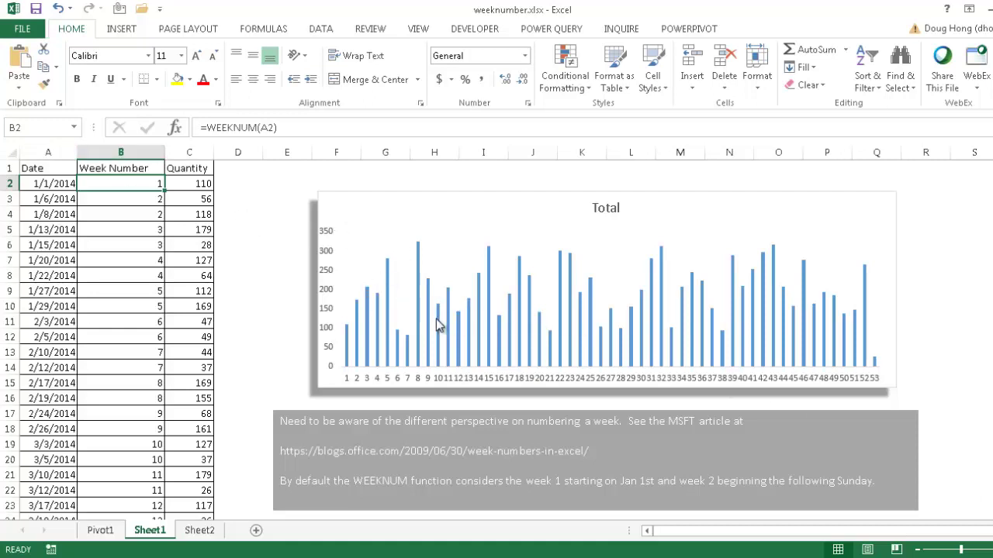
# Copy the Date and Quantity columns from Sheet1 and paste them into Sheet2 starting at cell A1
pyautogui.moveTo(436, 324)
pyautogui.moveTo(375, 378)
pyautogui.click(53, 149)
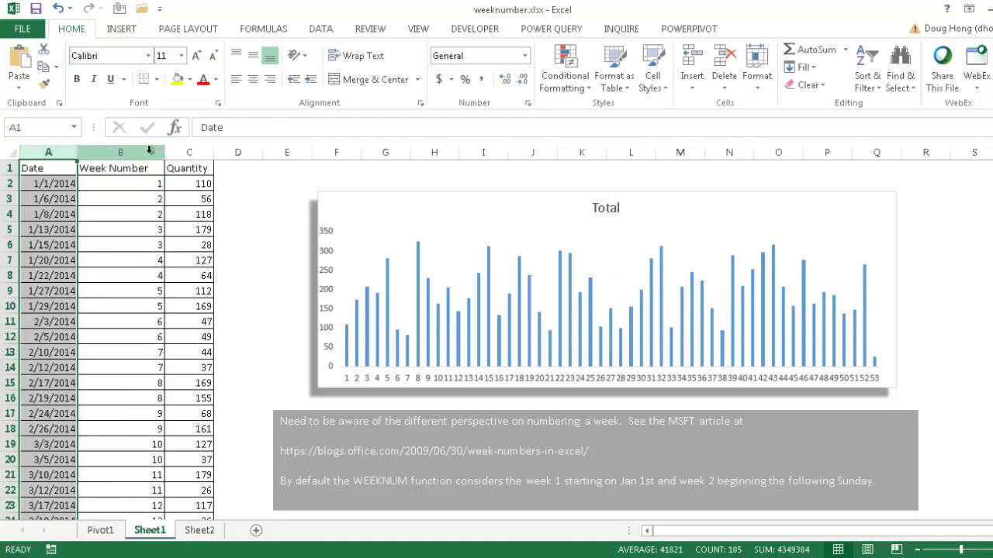
pyautogui.keyDown('ctrl'); pyautogui.click(197, 149); pyautogui.keyUp('ctrl')
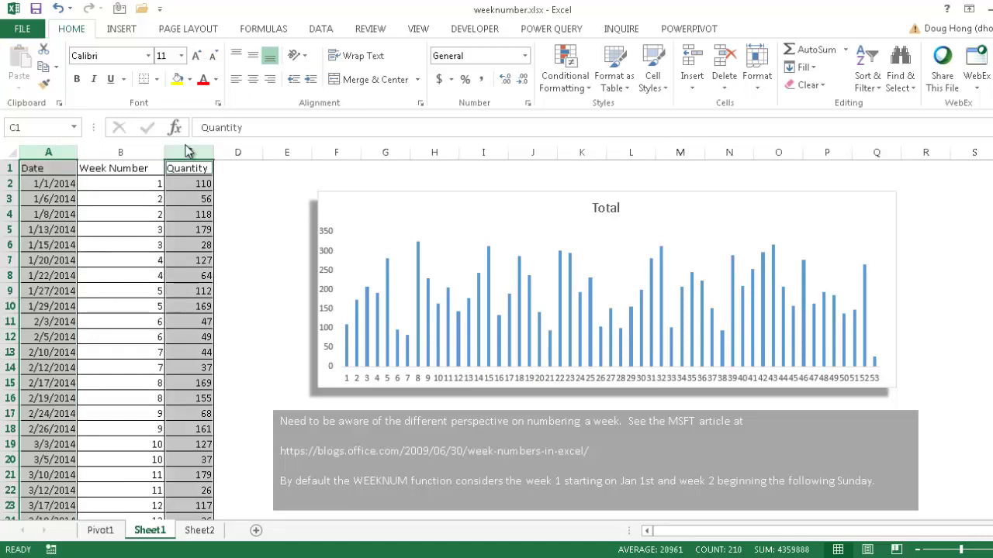
pyautogui.hotkey('ctrl', 'c')
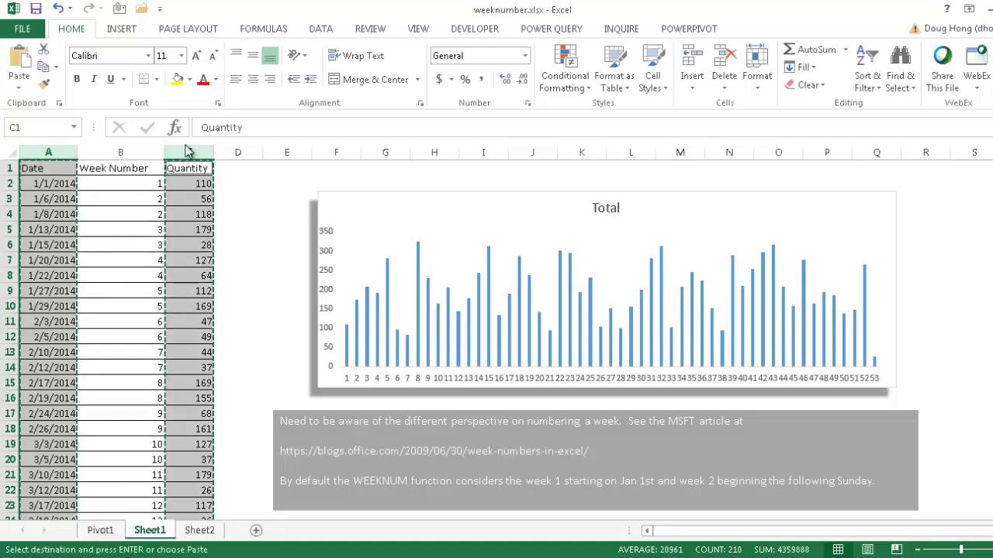
pyautogui.click(198, 532)
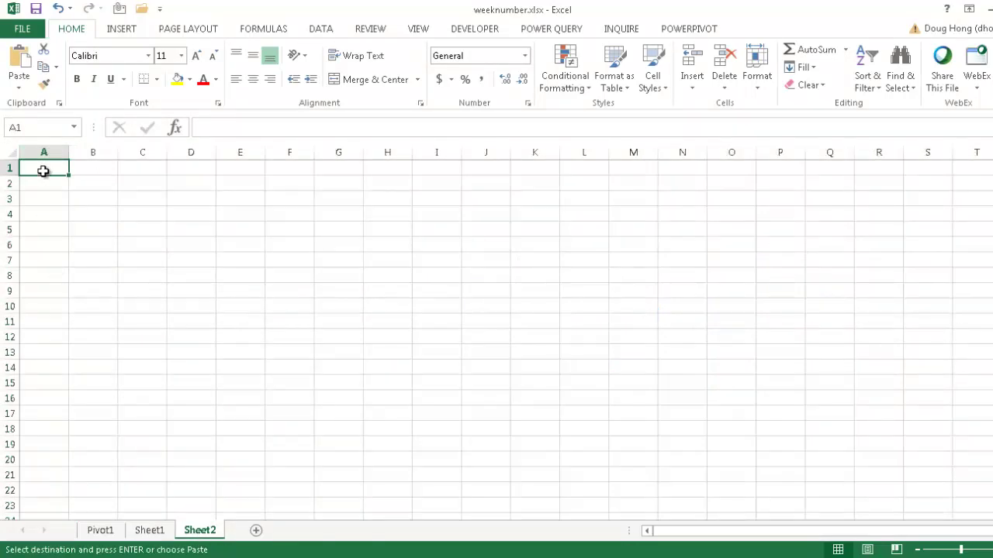
pyautogui.hotkey('ctrl', 'v')
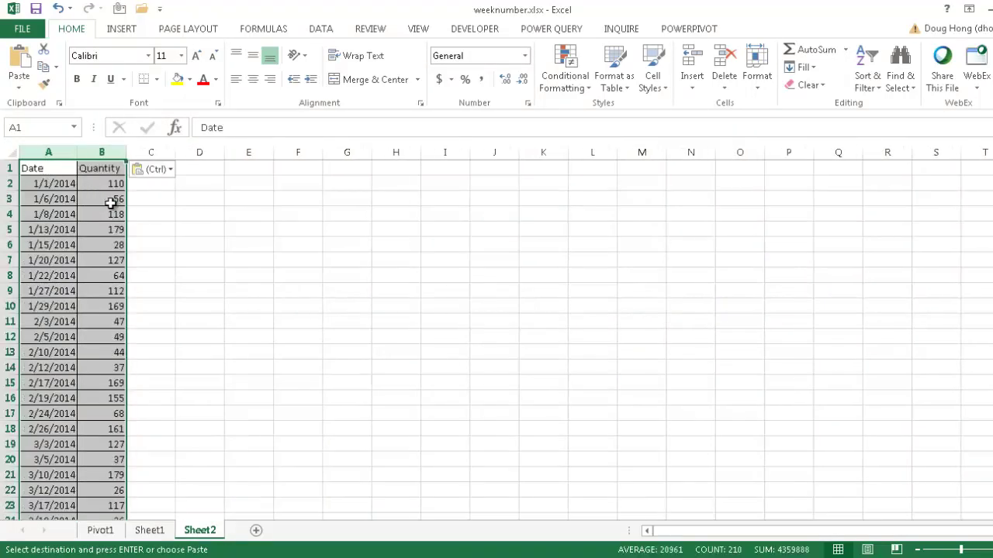
# Insert a column between Date and Quantity, head it "WeekNumber" in B1, and fit its width to the header
pyautogui.moveTo(111, 201); pyautogui.dragTo(104, 186)
pyautogui.click(90, 151)
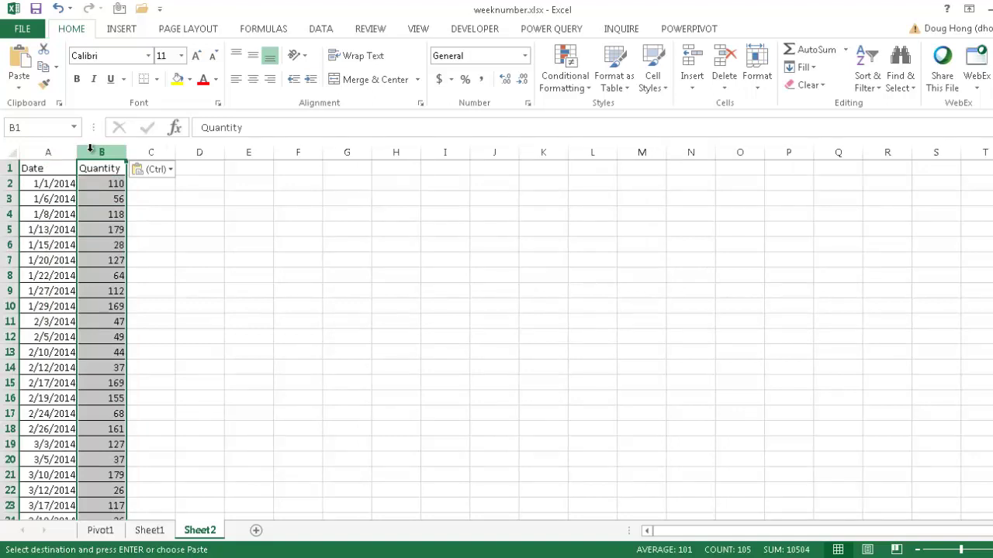
pyautogui.rightClick(90, 149)
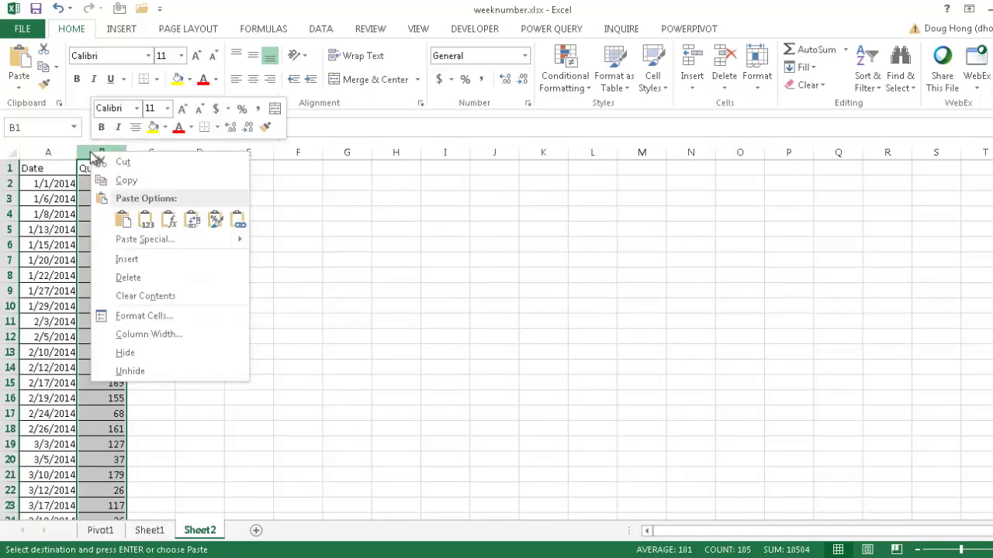
pyautogui.click(133, 259)
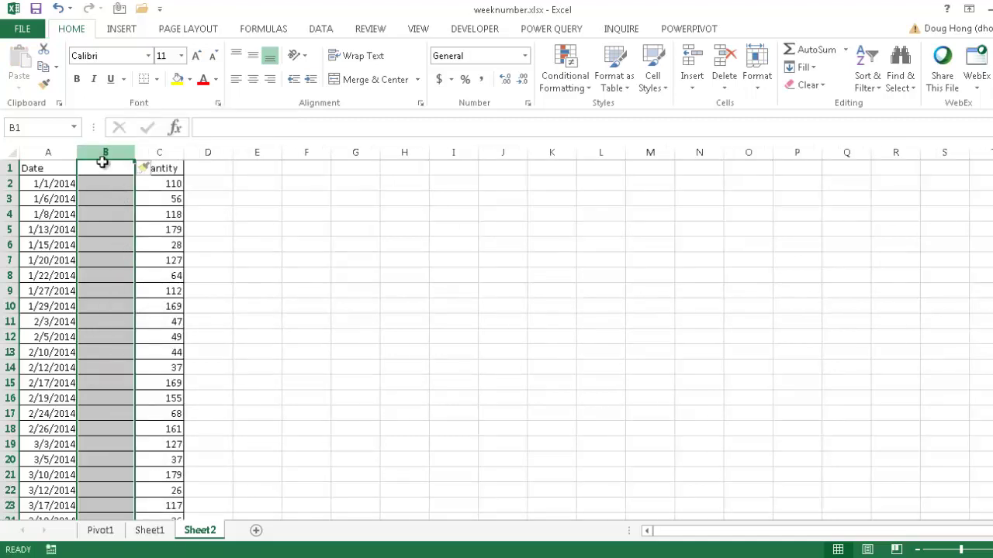
pyautogui.click(104, 167)
pyautogui.write('WeekNumber')
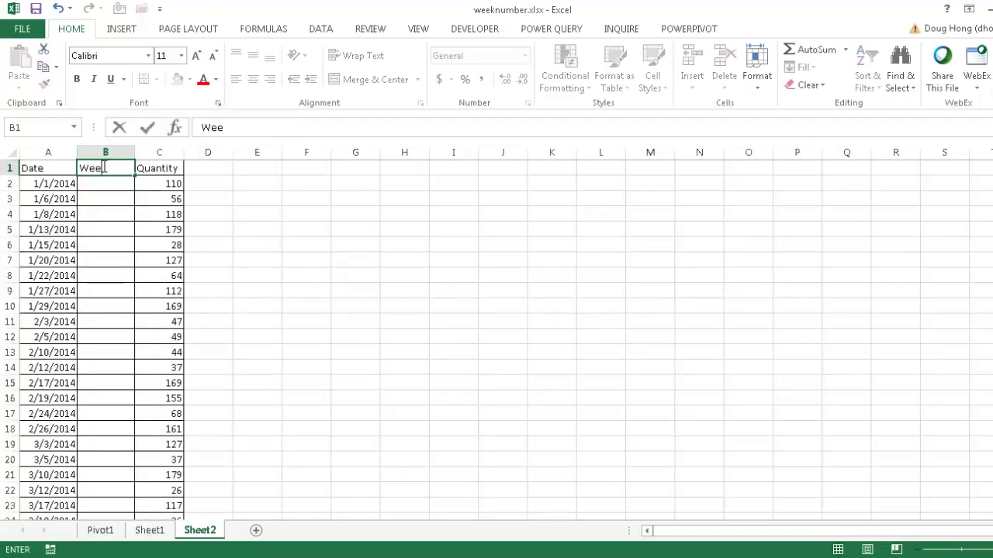
pyautogui.press('Return')
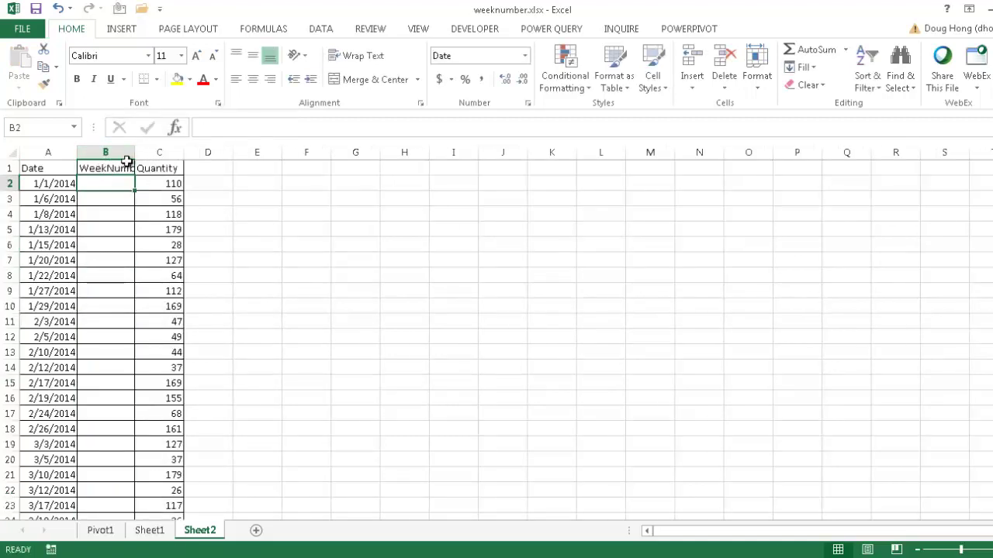
pyautogui.doubleClick(135, 152)
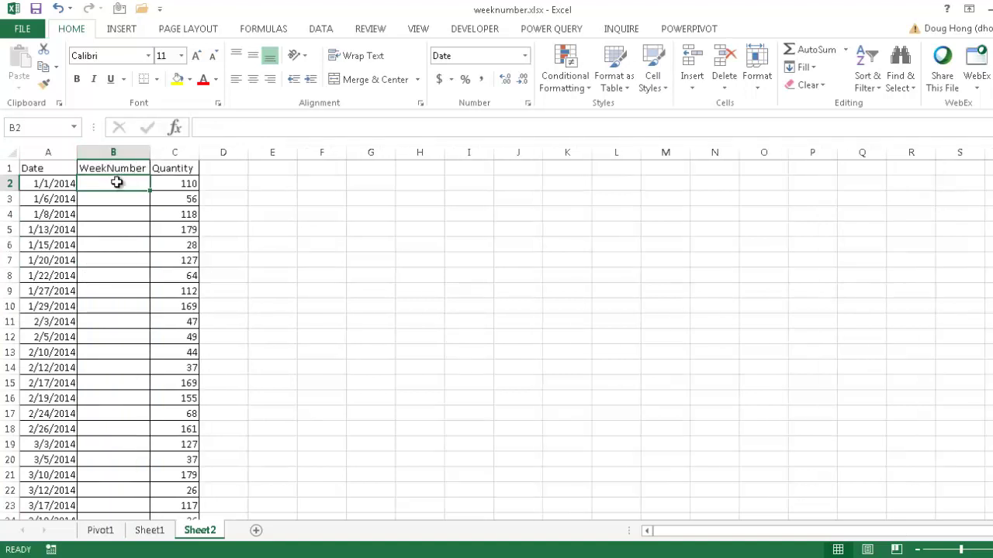
# Enter the formula =WEEKNUM(A2) in cell B2 for the first date
pyautogui.write('=')
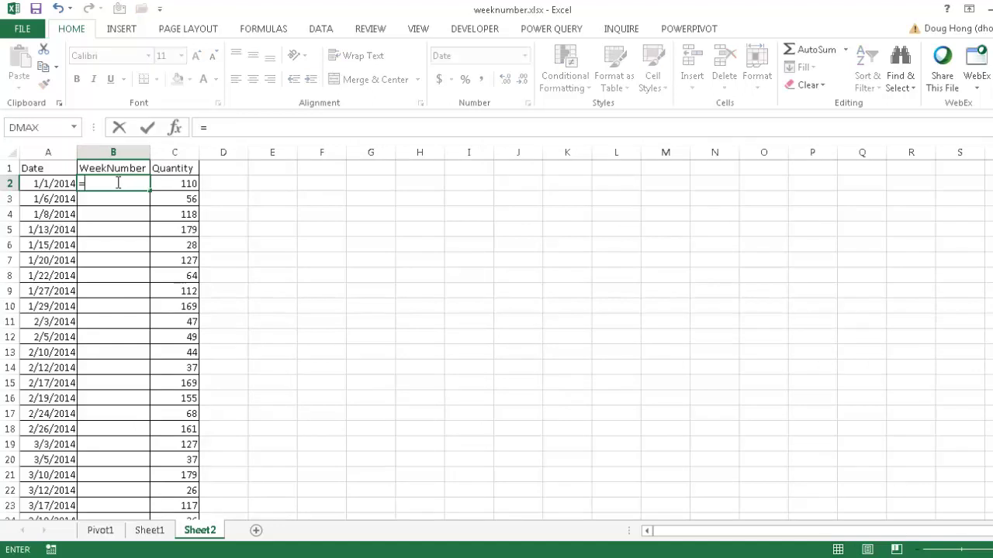
pyautogui.write('week')
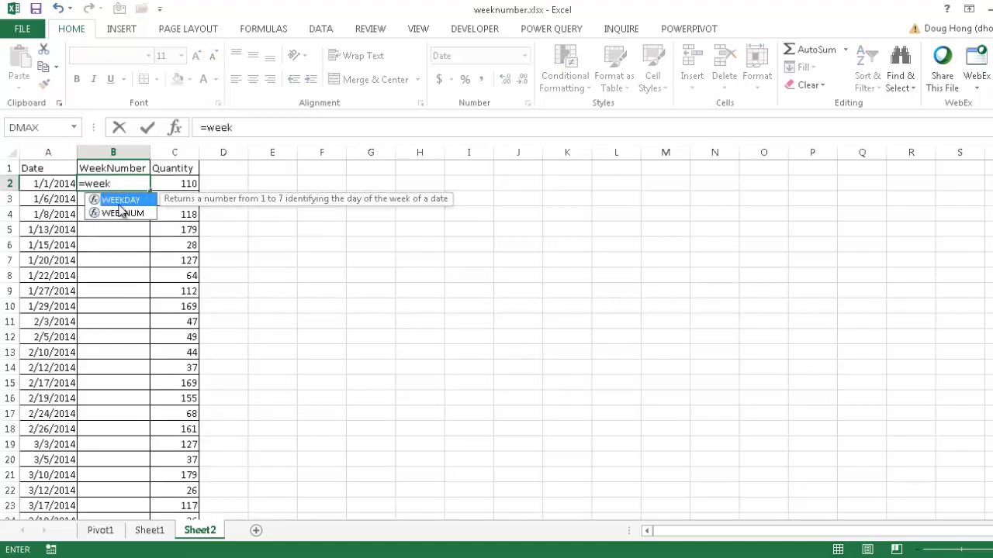
pyautogui.click(133, 215)
pyautogui.doubleClick(133, 215)
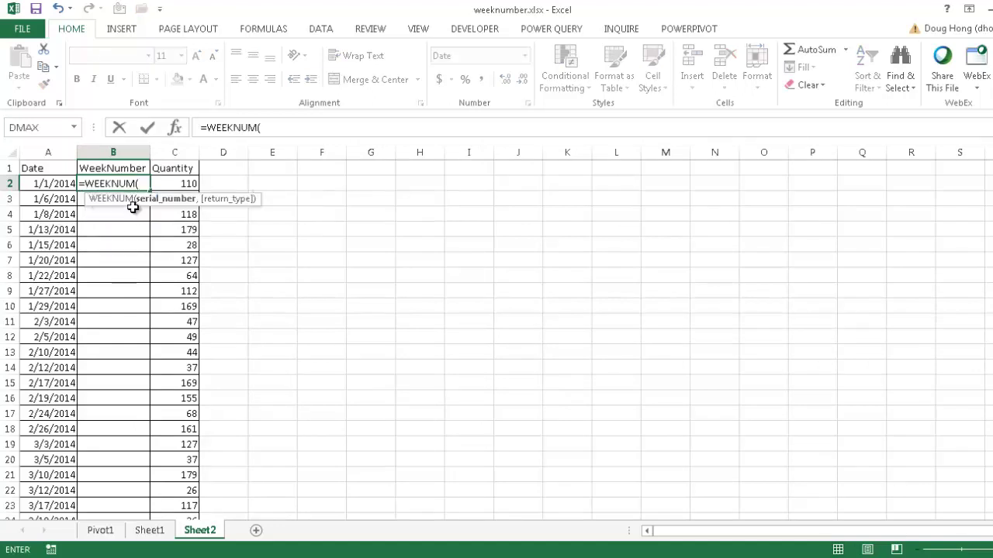
pyautogui.click(43, 185)
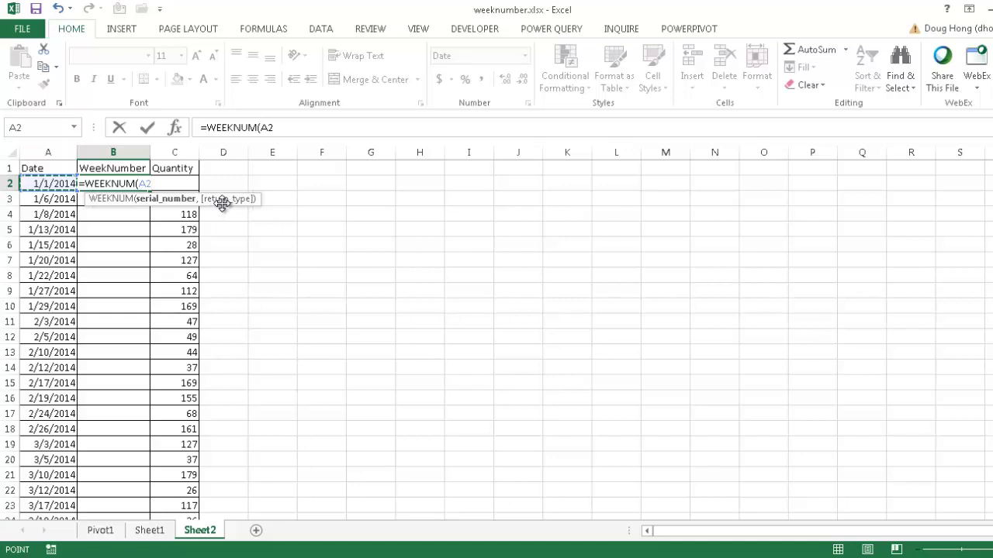
pyautogui.write(')')
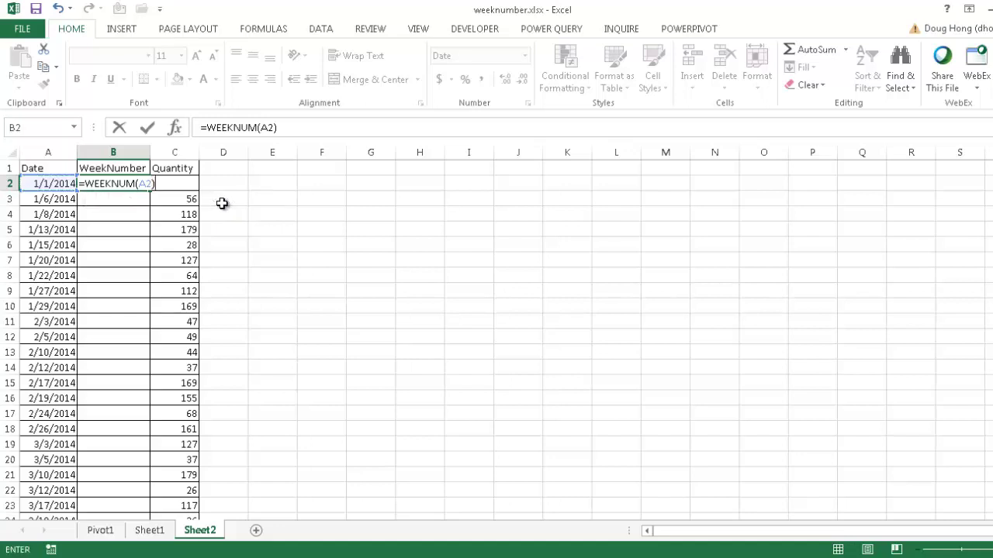
pyautogui.press('Return')
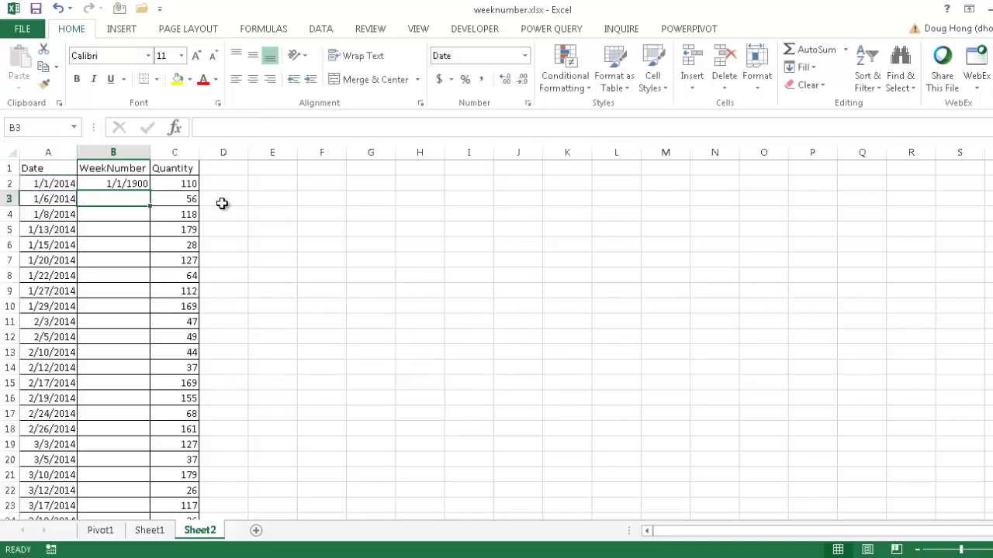
# Review the function arguments of the WEEKNUM formula in B2 without changing them
pyautogui.click(127, 186)
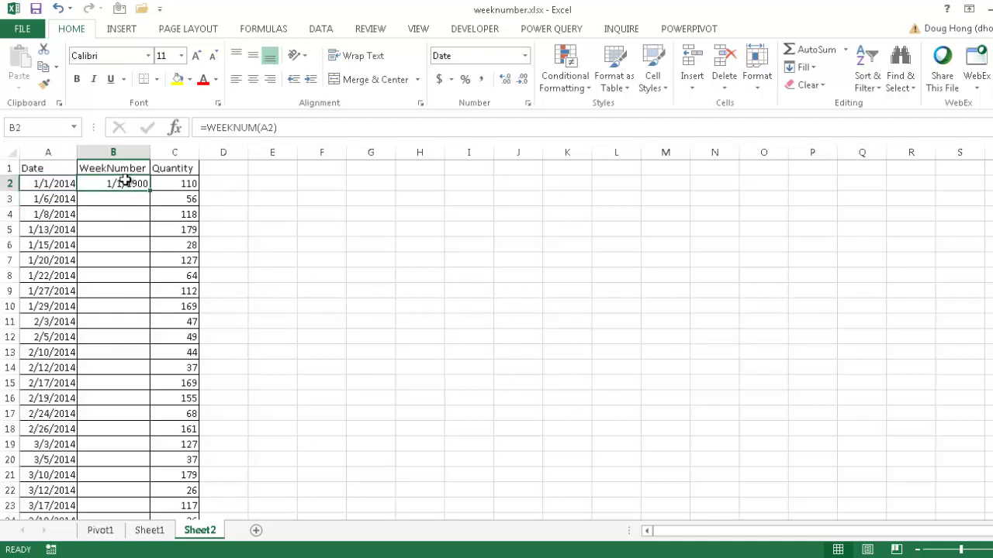
pyautogui.click(177, 132)
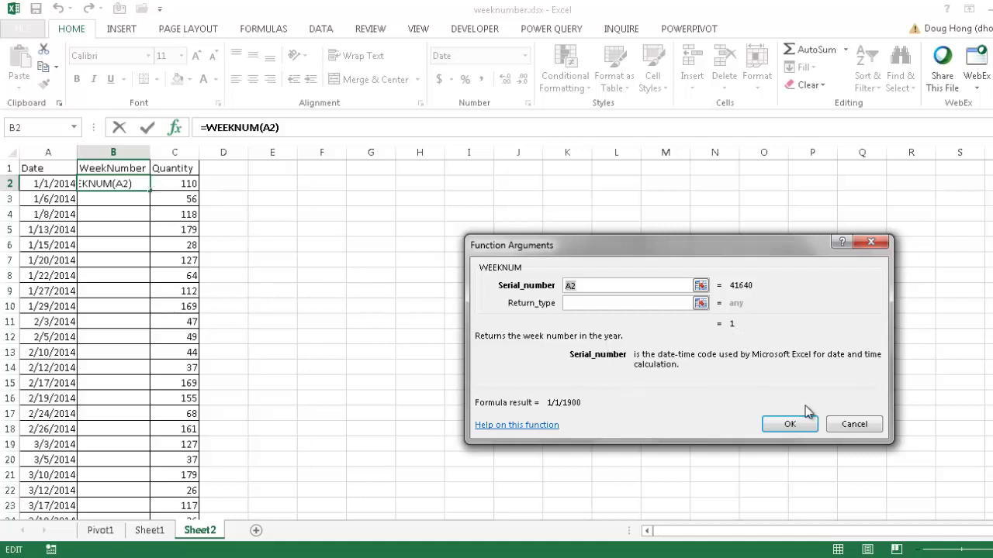
pyautogui.click(856, 425)
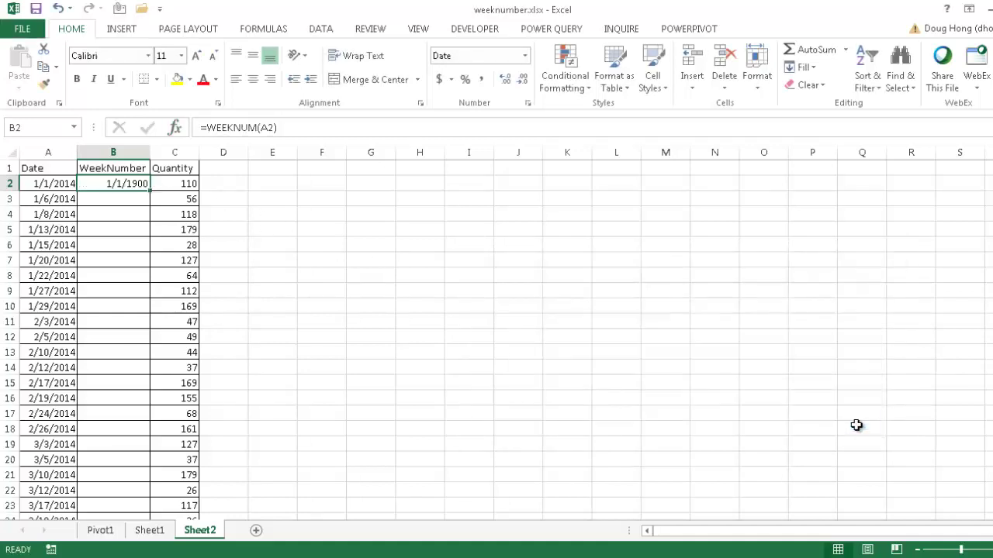
# Format the WeekNumber column as General and fill the B2 formula down alongside all the dates
pyautogui.click(114, 151)
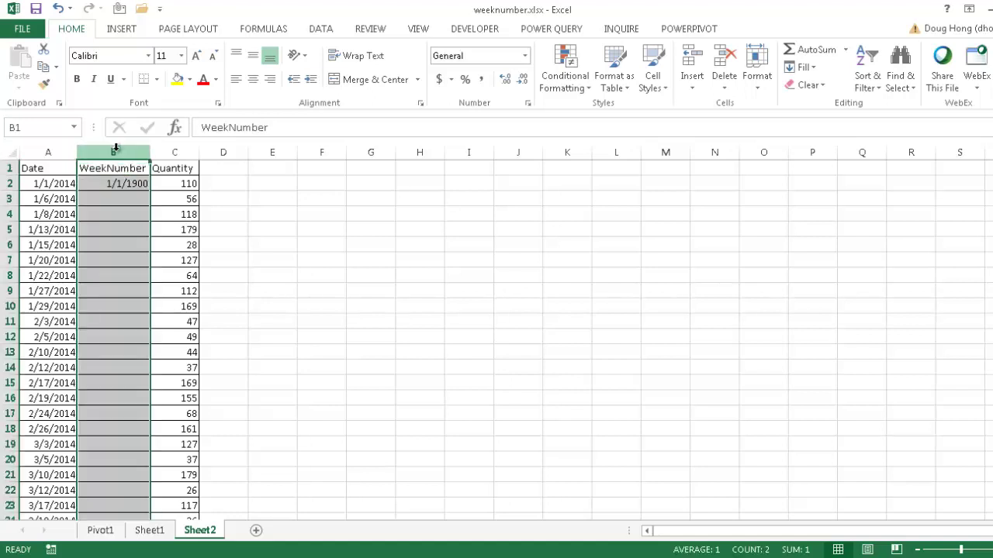
pyautogui.click(524, 56)
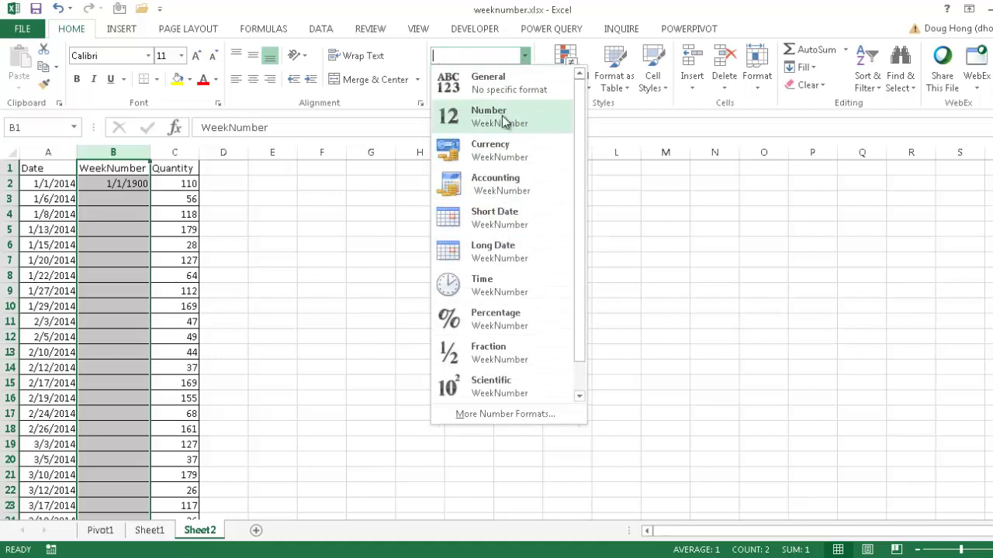
pyautogui.click(504, 83)
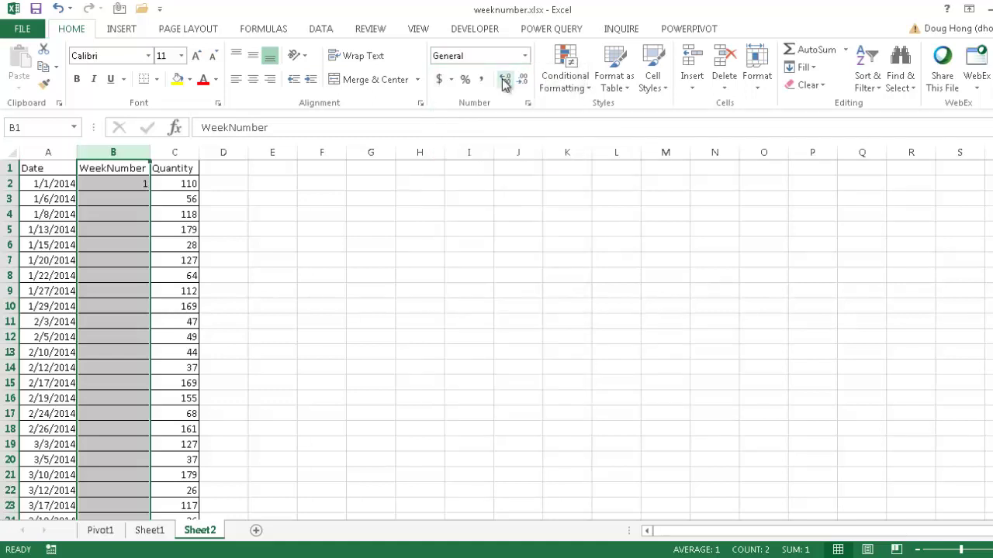
pyautogui.click(93, 184)
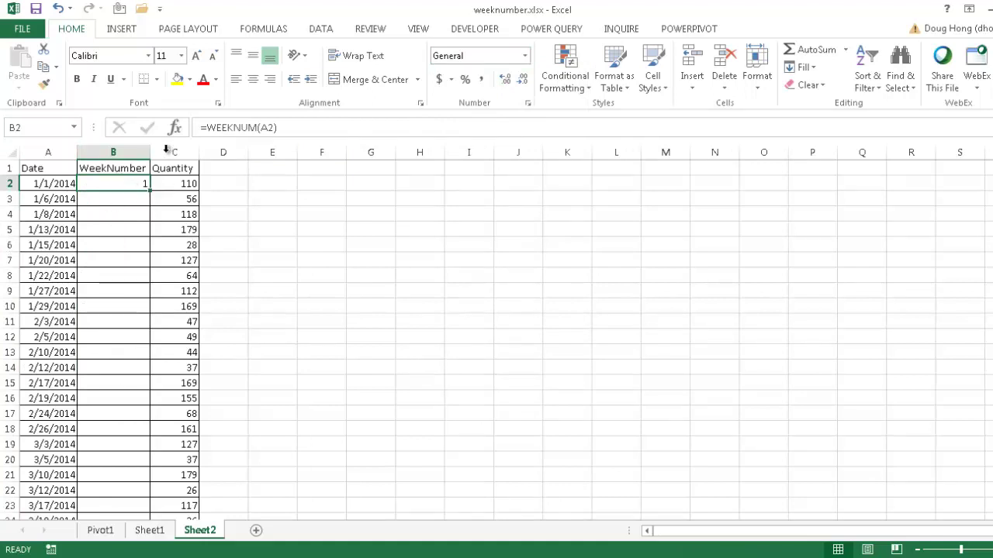
pyautogui.doubleClick(149, 190)
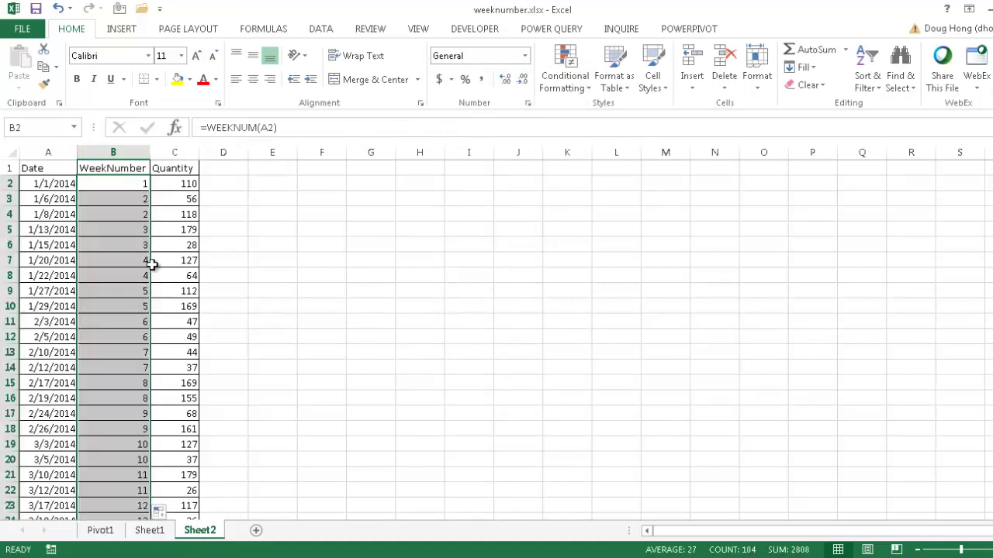
# Examine the rows that share week number 2 and their quantities in rows 3 and 4
pyautogui.click(132, 274)
pyautogui.click(171, 262)
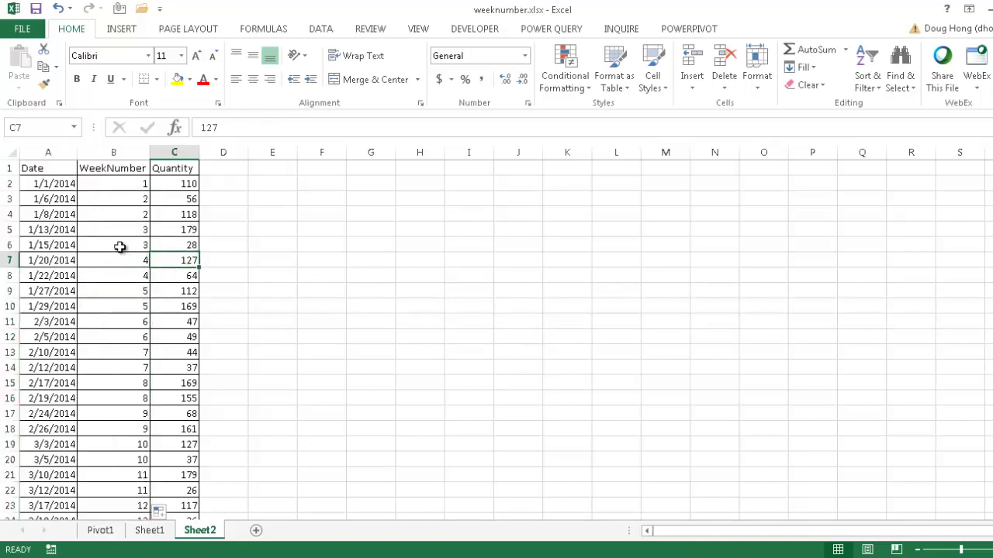
pyautogui.moveTo(130, 200); pyautogui.dragTo(186, 213)
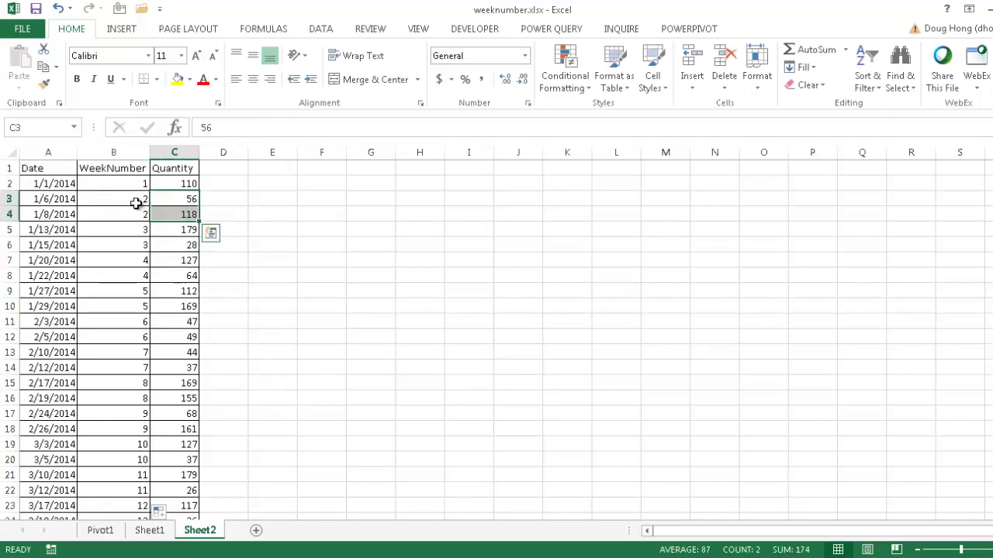
pyautogui.moveTo(126, 199); pyautogui.dragTo(176, 214)
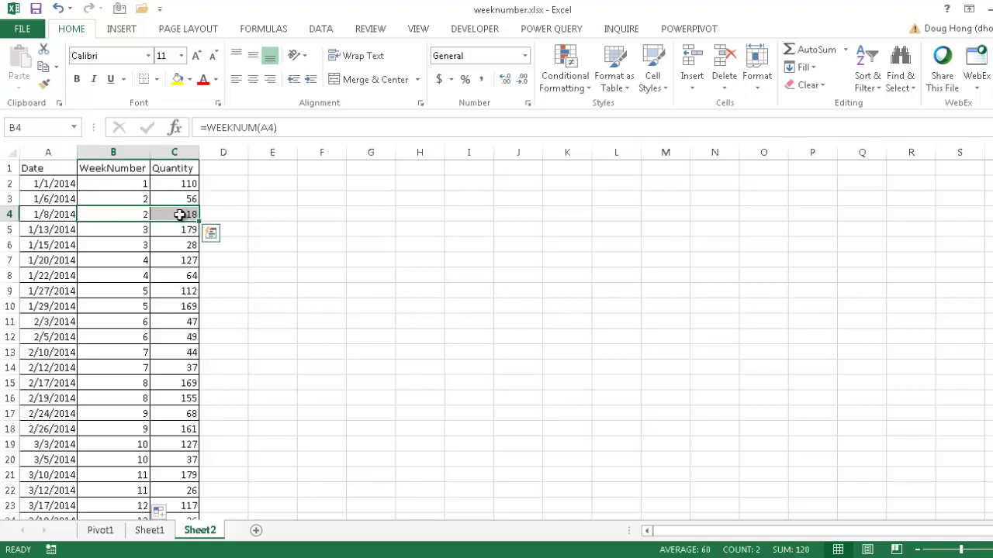
pyautogui.click(138, 199)
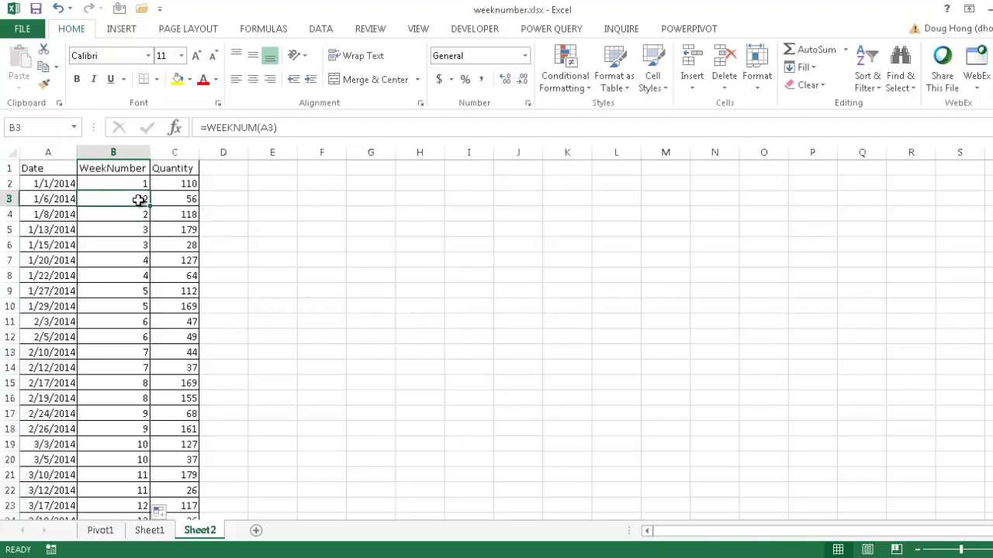
pyautogui.moveTo(178, 200); pyautogui.dragTo(177, 215)
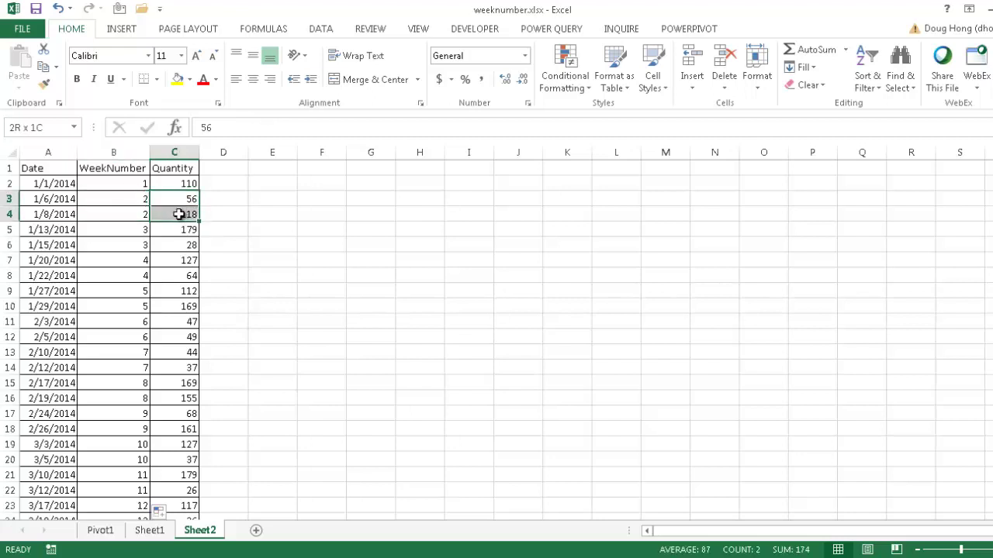
# Create a PivotTable from Sheet2!$A$1:$C$105 on a new worksheet, with WeekNumber as rows and the sum of Quantity as values
pyautogui.click(112, 205)
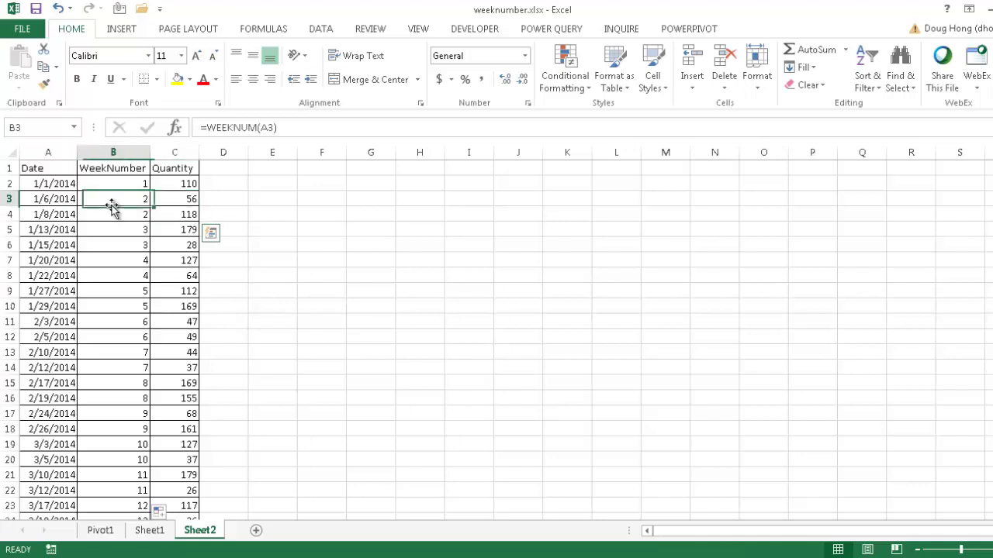
pyautogui.click(122, 30)
pyautogui.click(26, 65)
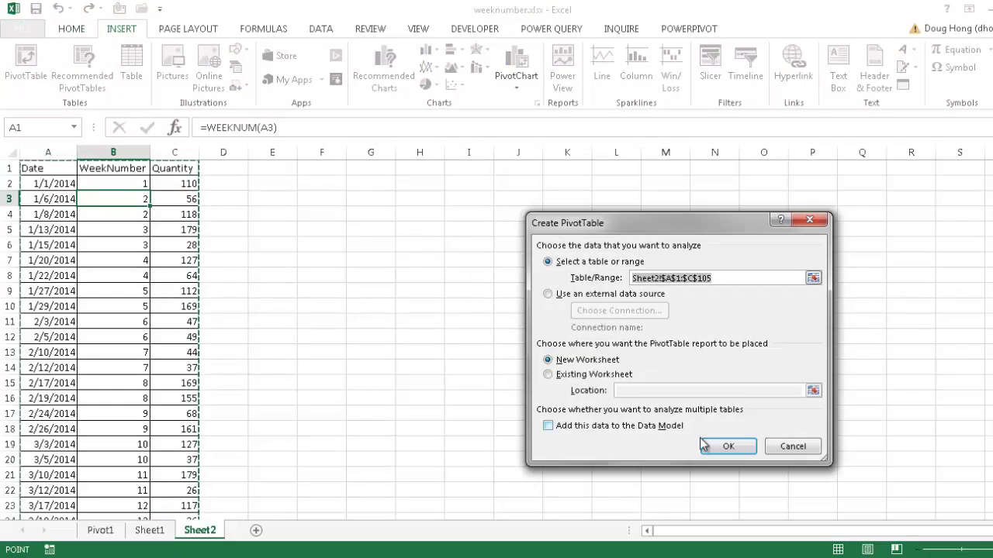
pyautogui.click(726, 448)
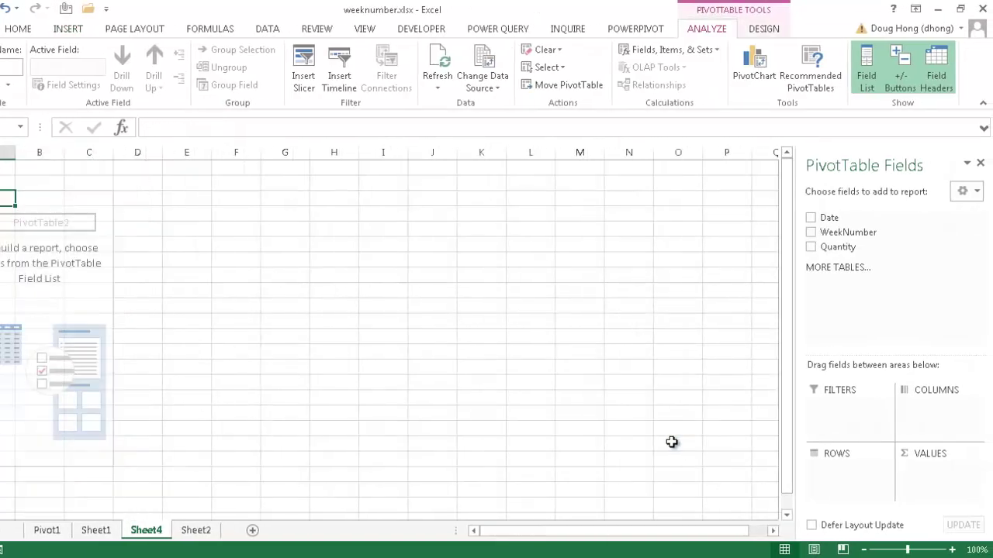
pyautogui.moveTo(822, 233); pyautogui.dragTo(851, 482)
pyautogui.moveTo(835, 252); pyautogui.dragTo(962, 494)
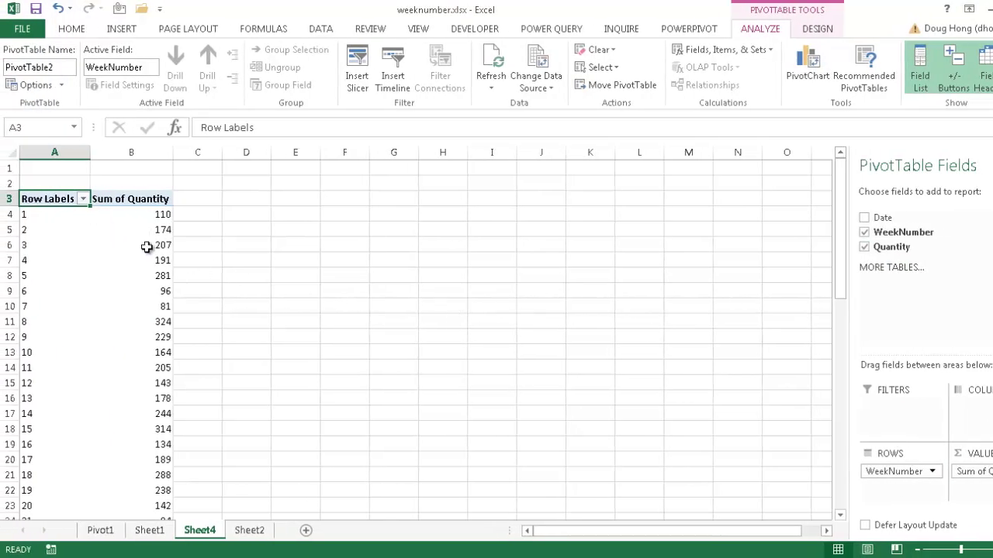
# Rename the new PivotTable worksheet as Pivot2
pyautogui.doubleClick(200, 531)
pyautogui.write('Pivot2')
pyautogui.press('Return')
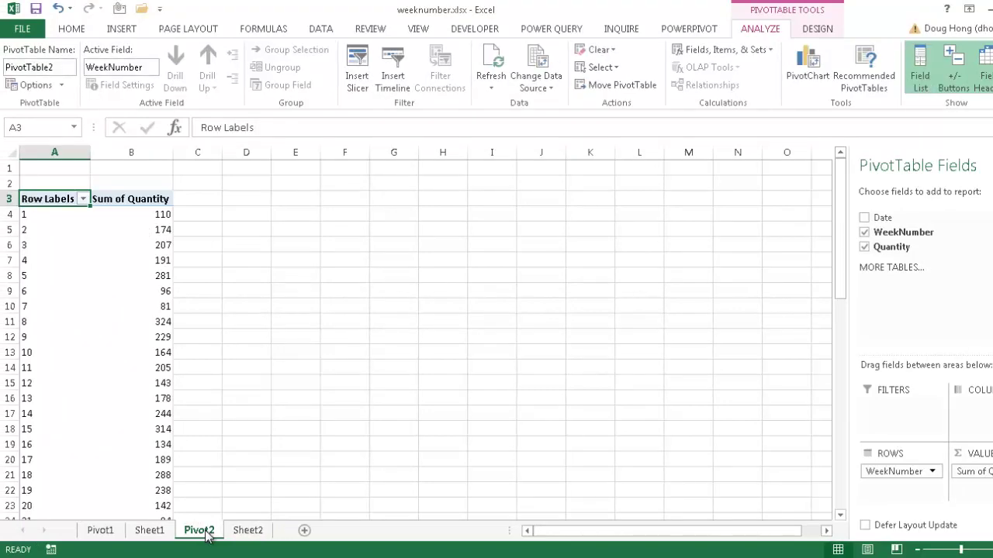
# Compare the week 2 quantities in C3:C4 of Sheet2 with the week 2 sum in the Pivot2 PivotTable
pyautogui.click(245, 532)
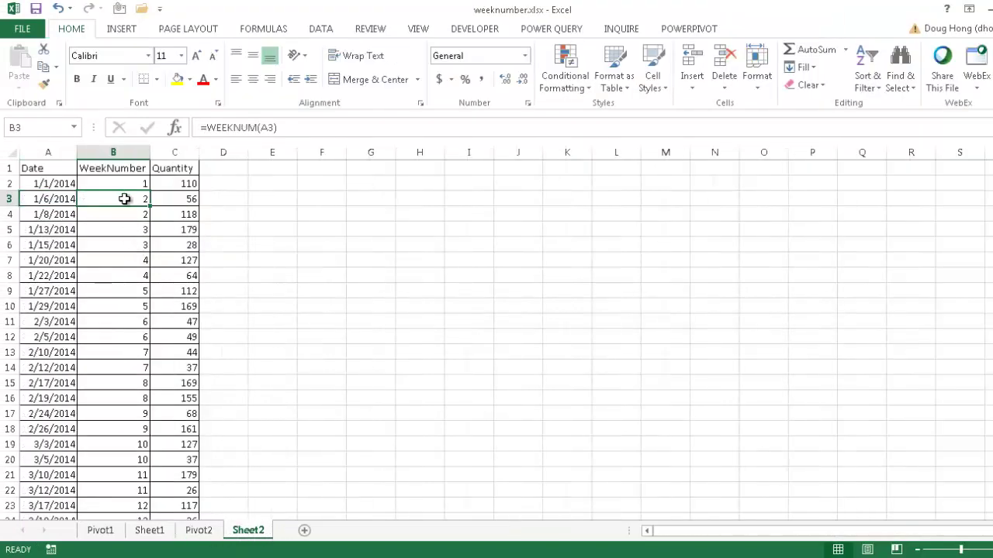
pyautogui.moveTo(127, 197)
pyautogui.mouseDown()
pyautogui.moveTo(127, 213)
pyautogui.moveTo(134, 205)
pyautogui.mouseUp()
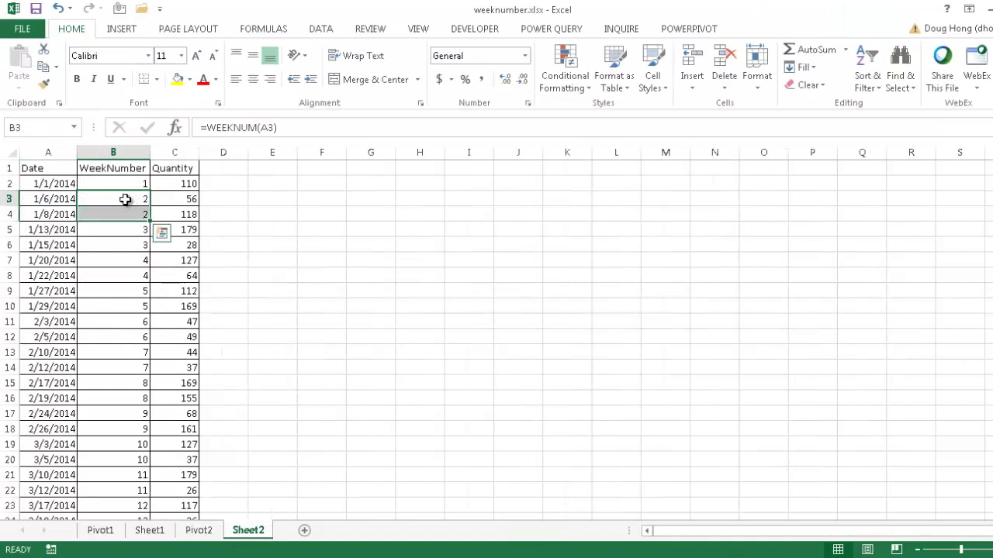
pyautogui.click(127, 210)
pyautogui.click(167, 201)
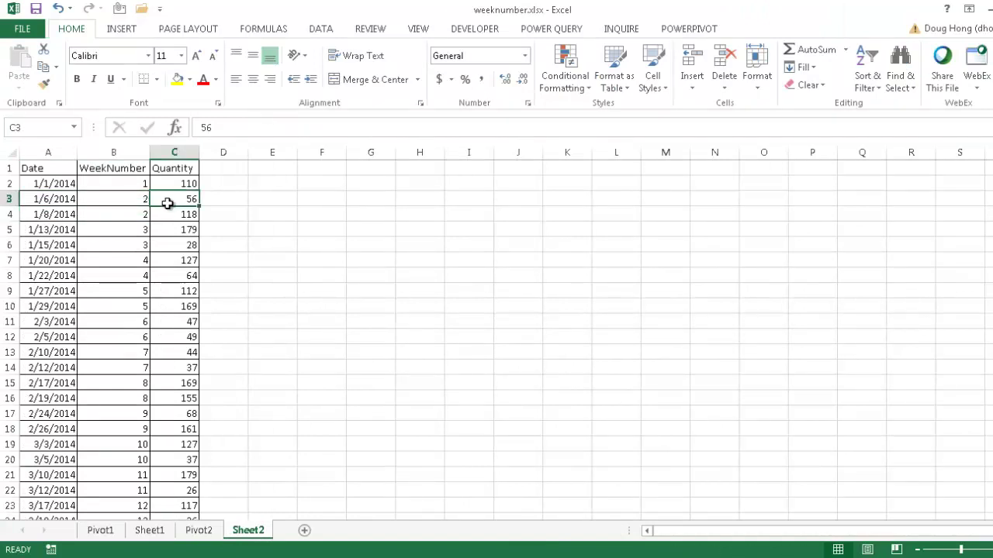
pyautogui.moveTo(167, 203); pyautogui.dragTo(168, 213)
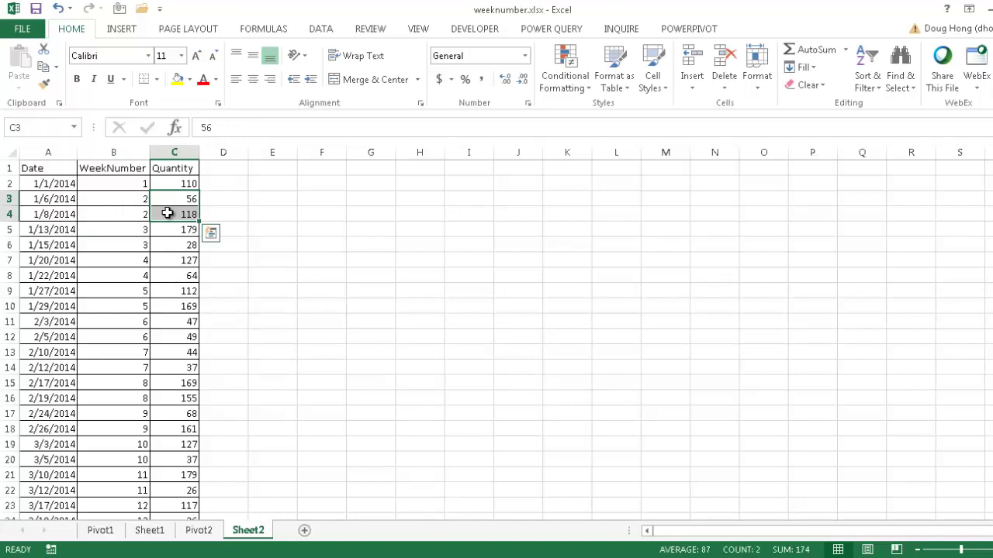
pyautogui.click(198, 531)
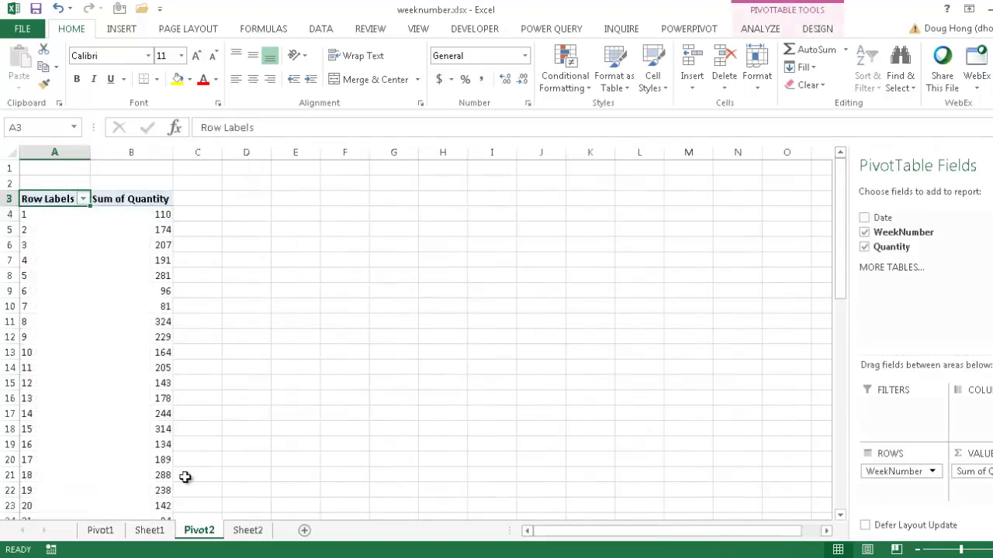
pyautogui.click(159, 230)
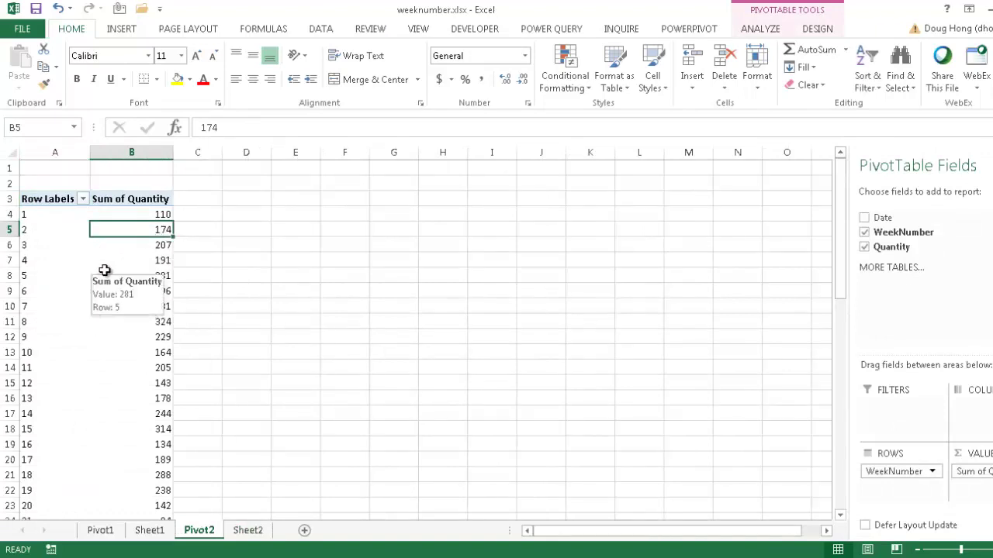
# Insert a Clustered Column PivotChart based on the Pivot2 PivotTable
pyautogui.click(770, 32)
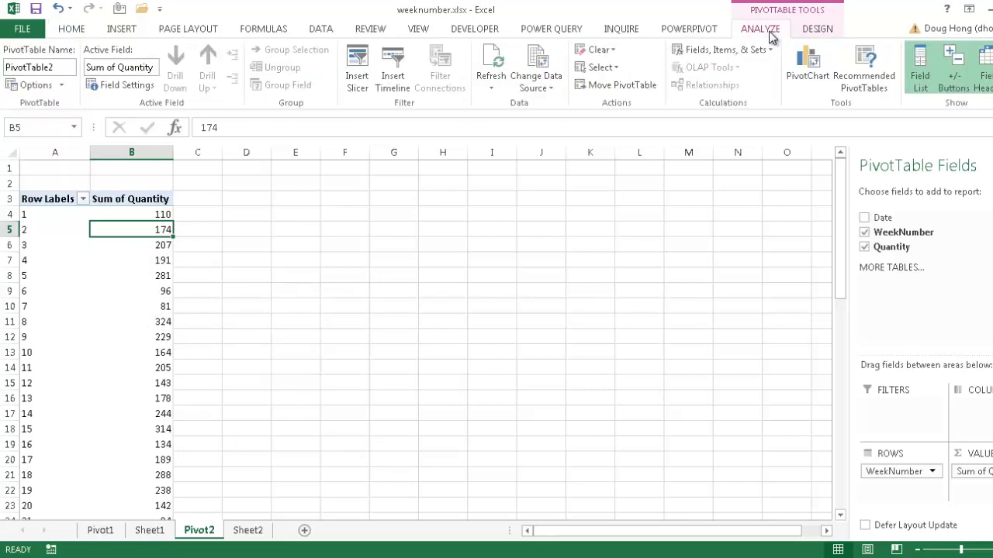
pyautogui.click(811, 69)
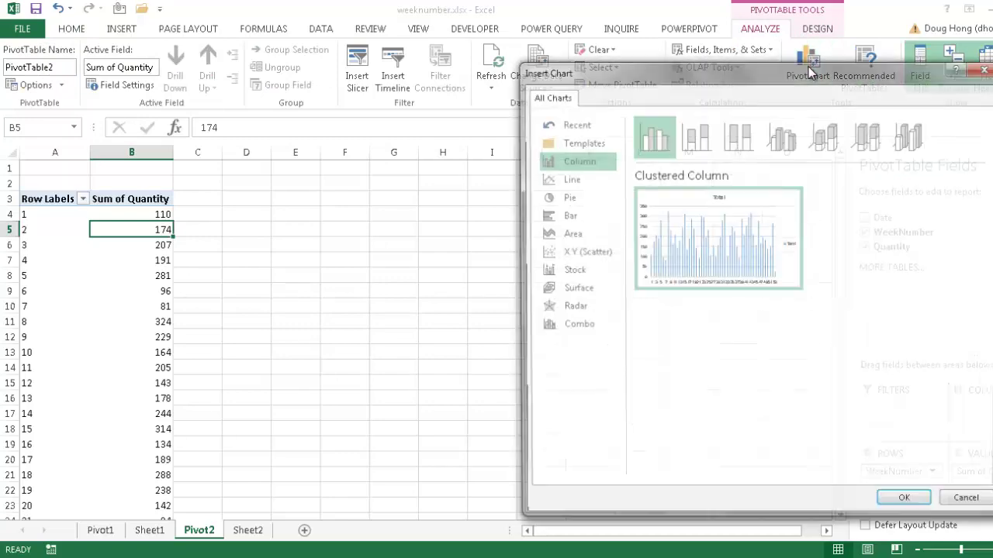
pyautogui.moveTo(731, 259)
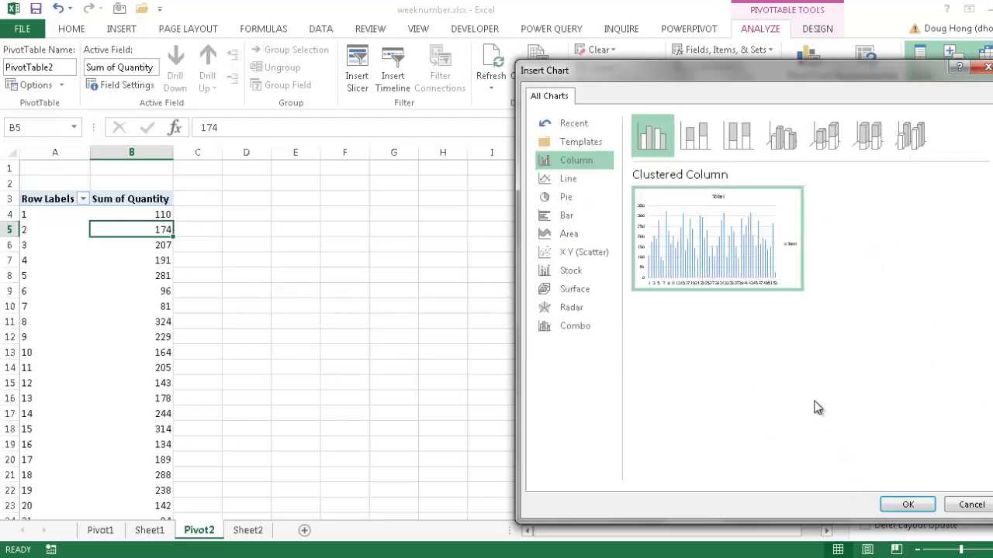
pyautogui.click(908, 505)
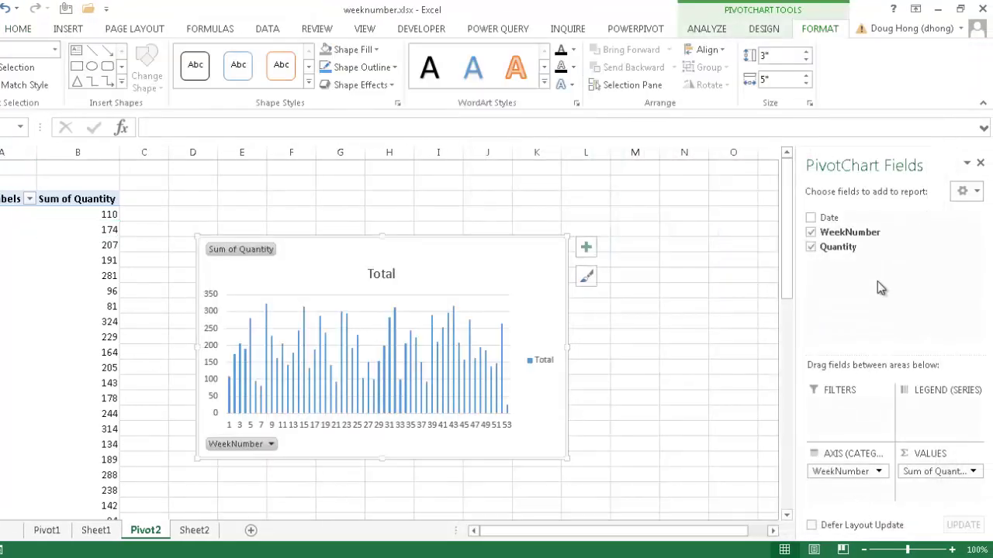
# Hide the PivotChart field list and enlarge the chart to about 9.95" wide and 3.76" high
pyautogui.click(981, 165)
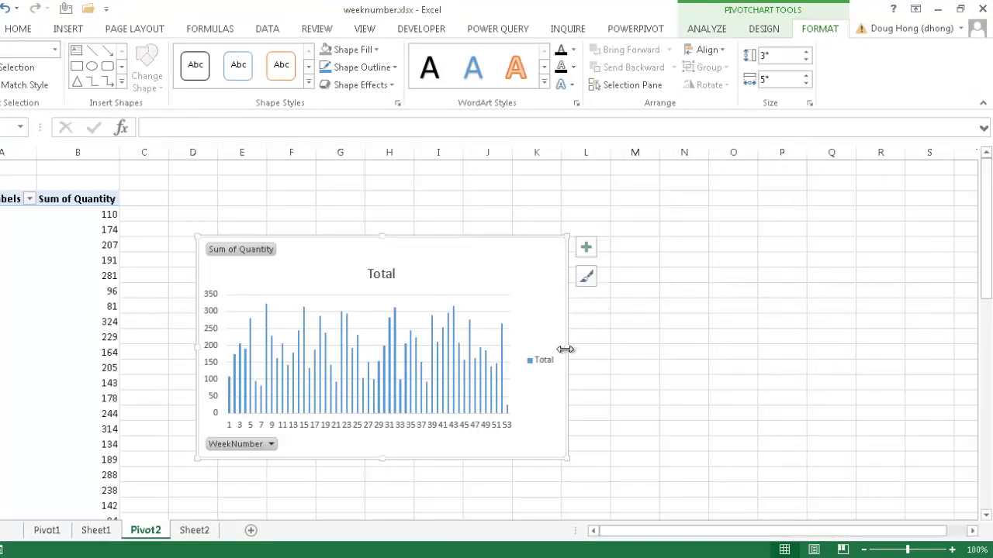
pyautogui.moveTo(570, 345); pyautogui.dragTo(834, 330)
pyautogui.moveTo(560, 234); pyautogui.dragTo(565, 180)
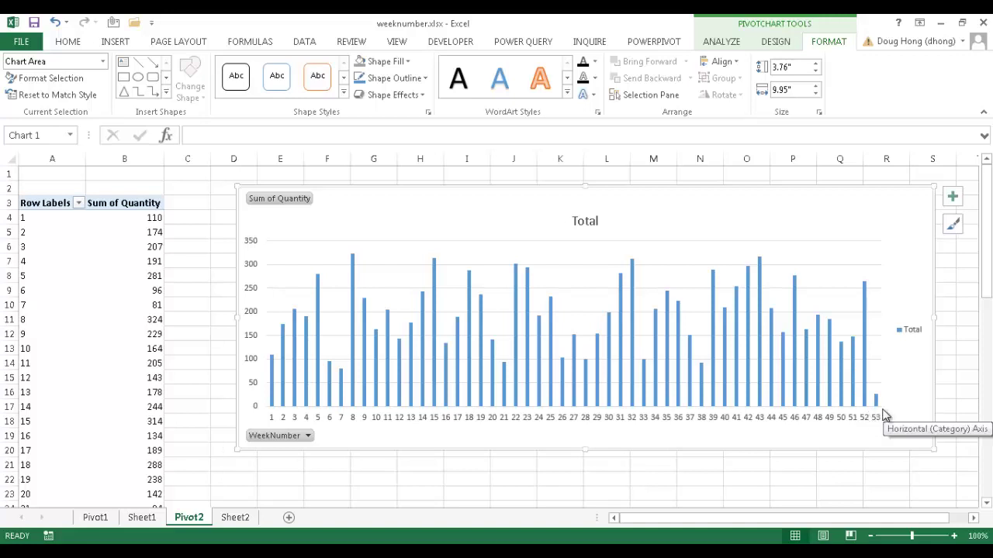
# Find the weekday number of the first date on Sheet2 by entering =WEEKDAY(A2) in cell D2
pyautogui.click(240, 520)
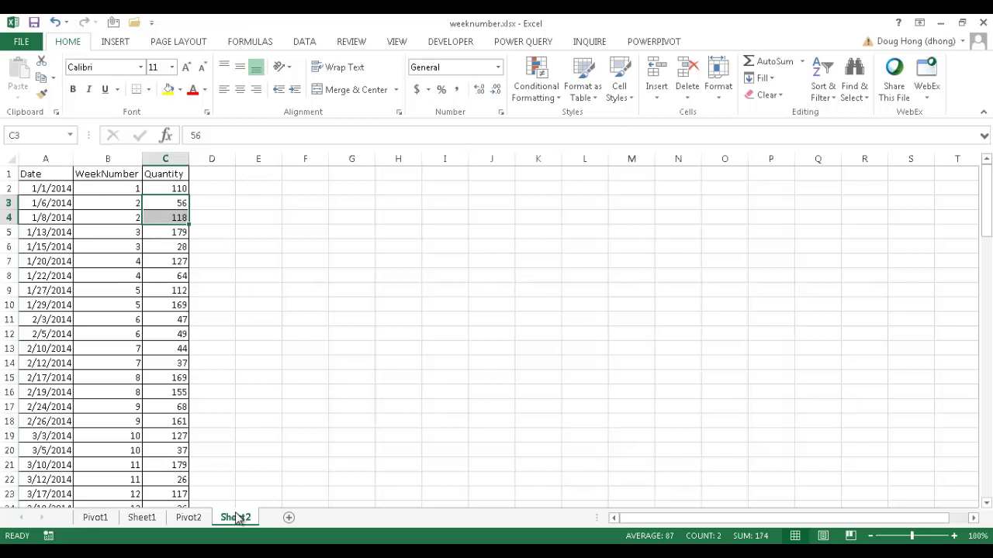
pyautogui.click(105, 188)
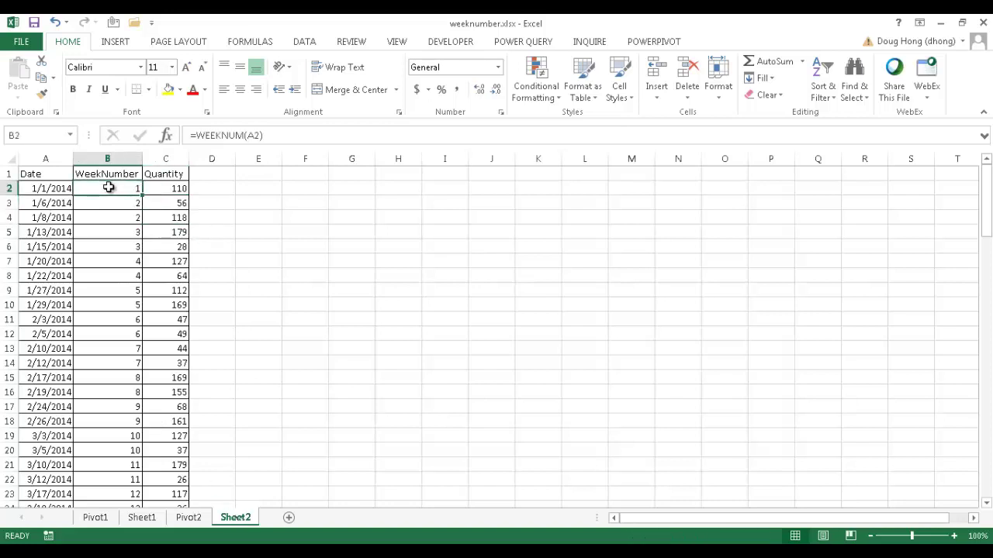
pyautogui.click(51, 190)
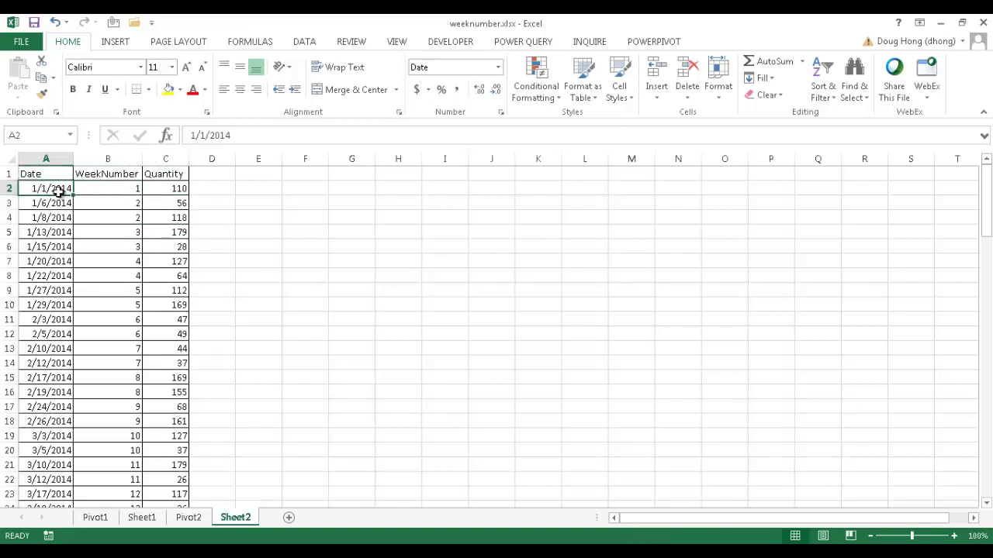
pyautogui.click(224, 188)
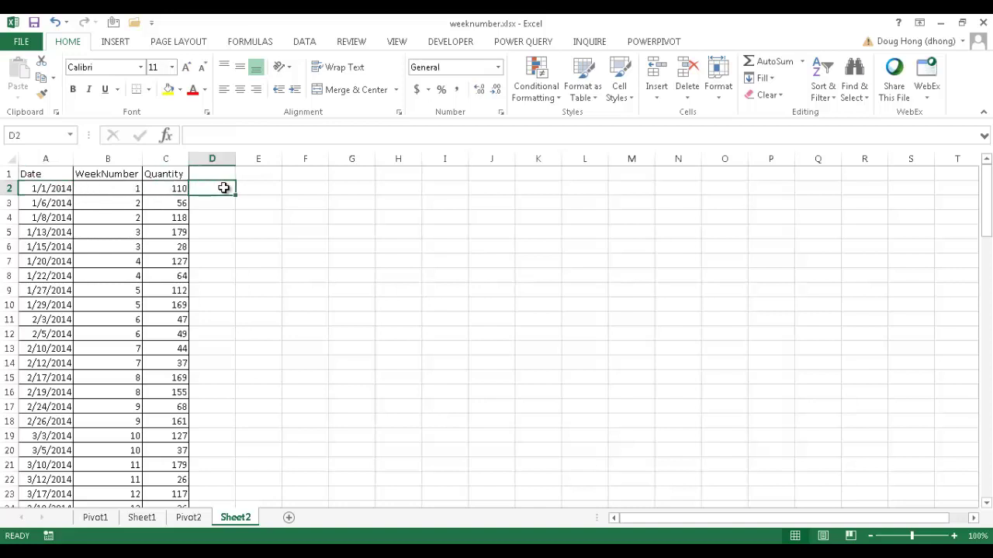
pyautogui.write('=week')
pyautogui.doubleClick(231, 204)
pyautogui.click(48, 188)
pyautogui.hotkey('ctrl', 'Return')
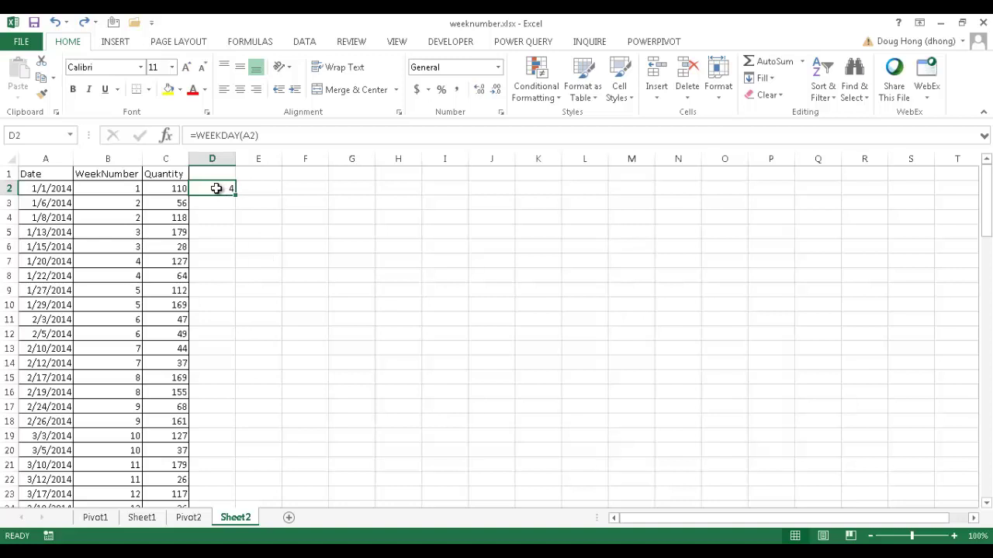
# Open the function arguments of the WEEKNUM formula in B2 and read the help on its Return_type options
pyautogui.click(126, 192)
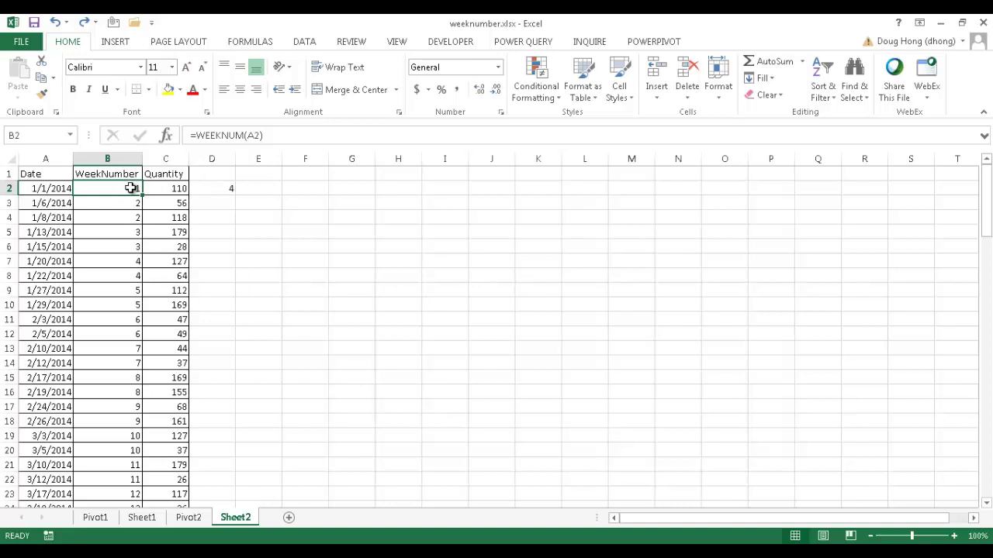
pyautogui.click(169, 138)
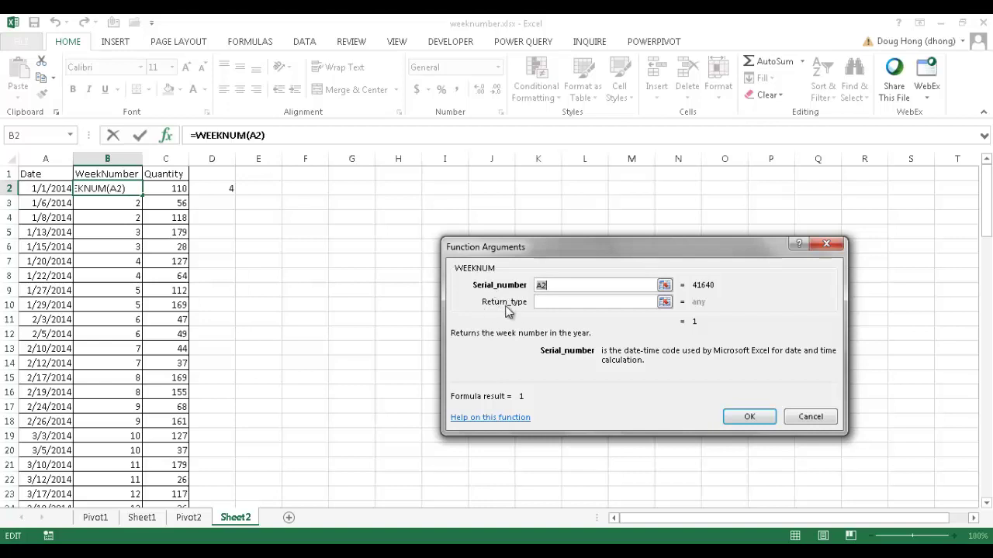
pyautogui.click(489, 419)
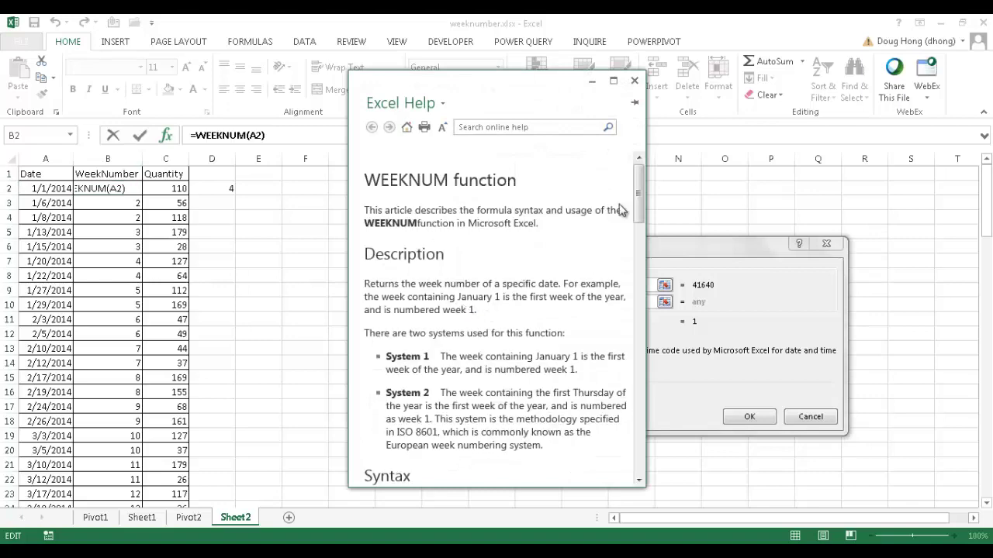
pyautogui.moveTo(639, 177); pyautogui.dragTo(645, 268)
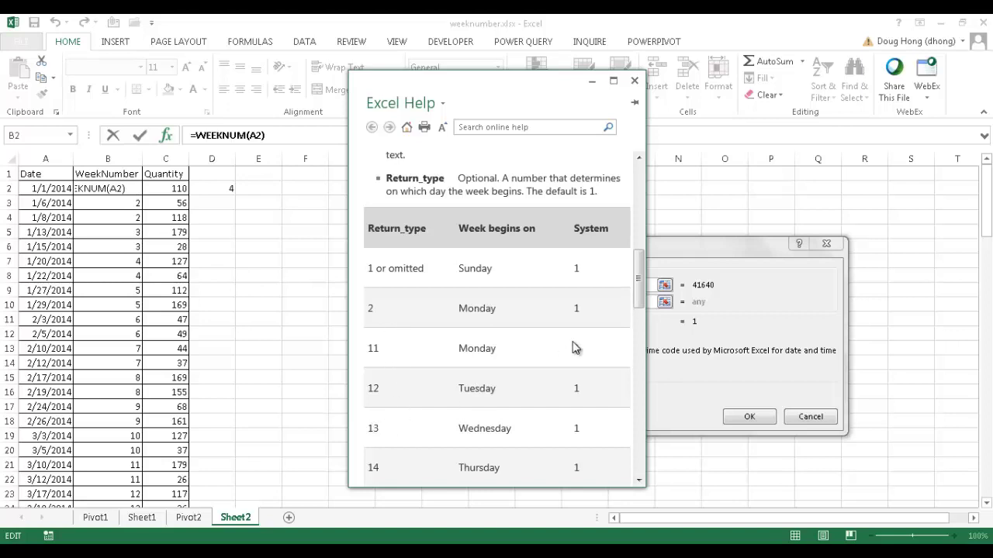
pyautogui.click(634, 80)
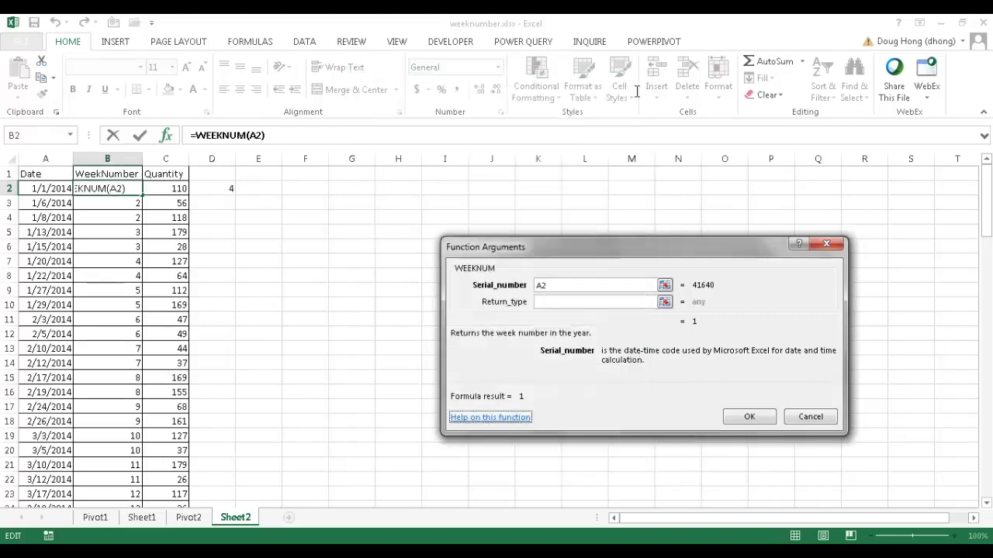
# Set the Return_type of the WEEKNUM formula in B2 to 13 and fill it down through row 105
pyautogui.click(627, 304)
pyautogui.write('13')
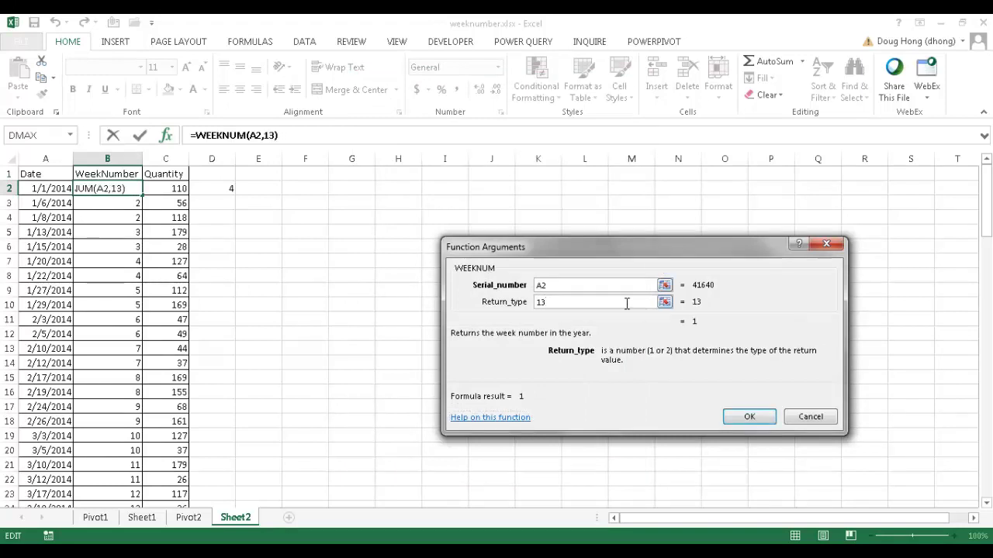
pyautogui.press('Return')
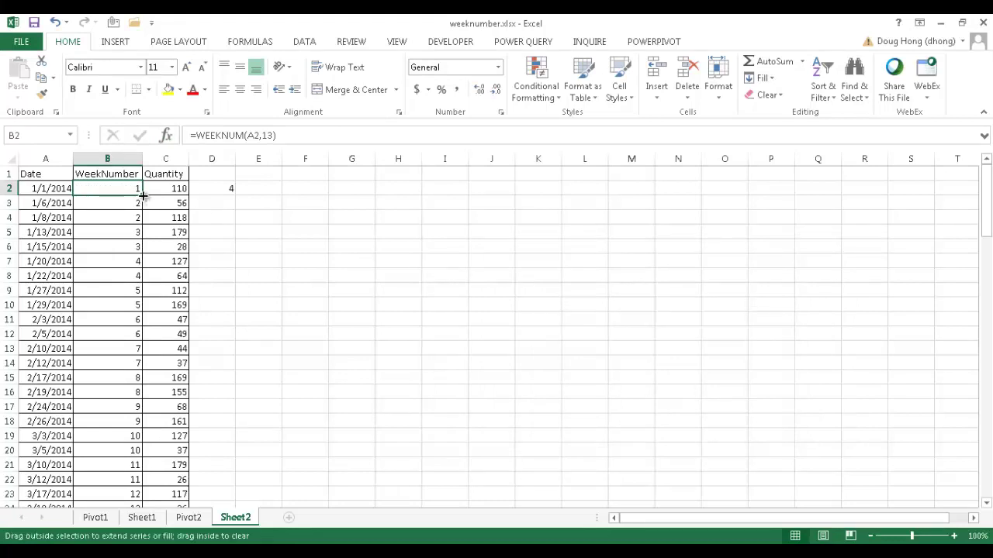
pyautogui.doubleClick(143, 196)
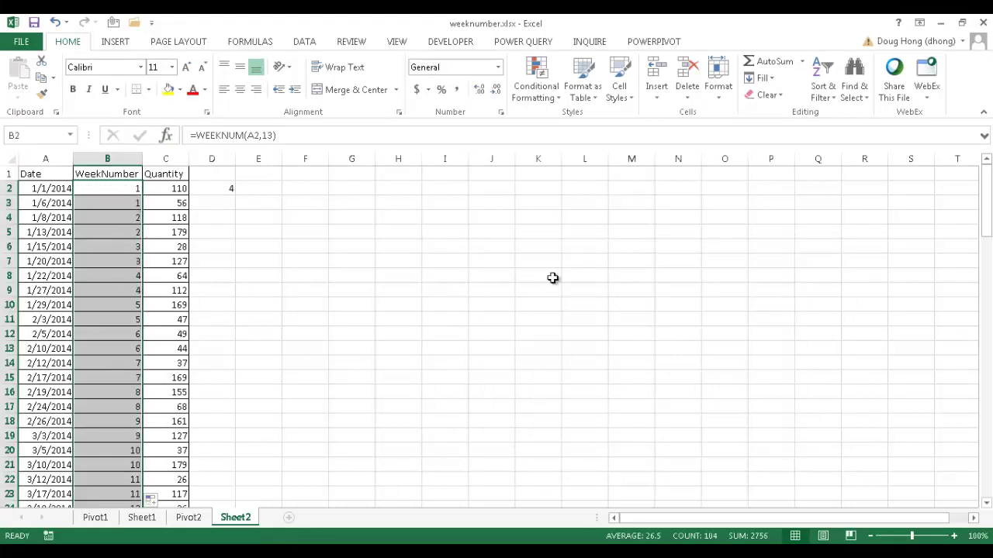
pyautogui.moveTo(990, 190); pyautogui.dragTo(990, 450)
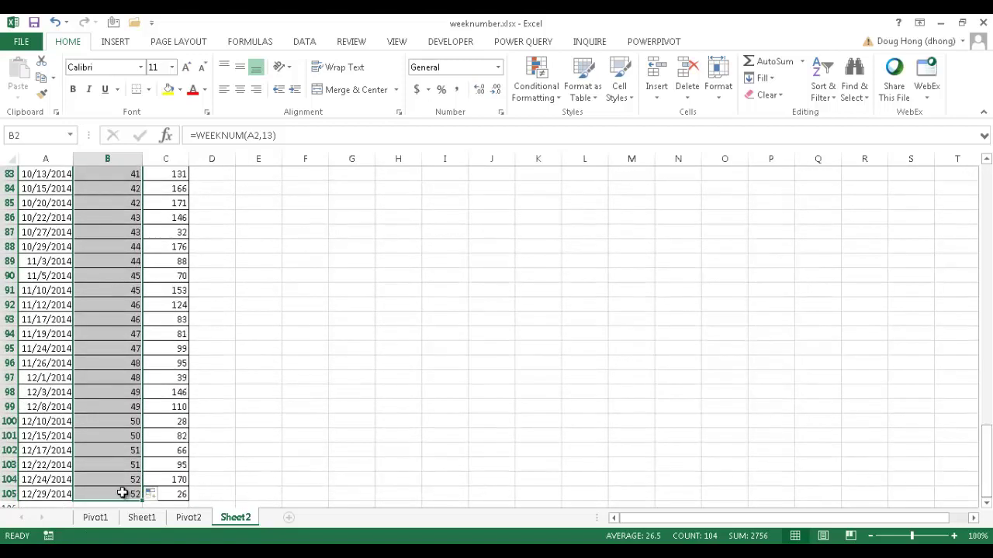
# Refresh the PivotTable on Pivot2 so that it and its chart use the recalculated week numbers
pyautogui.click(189, 518)
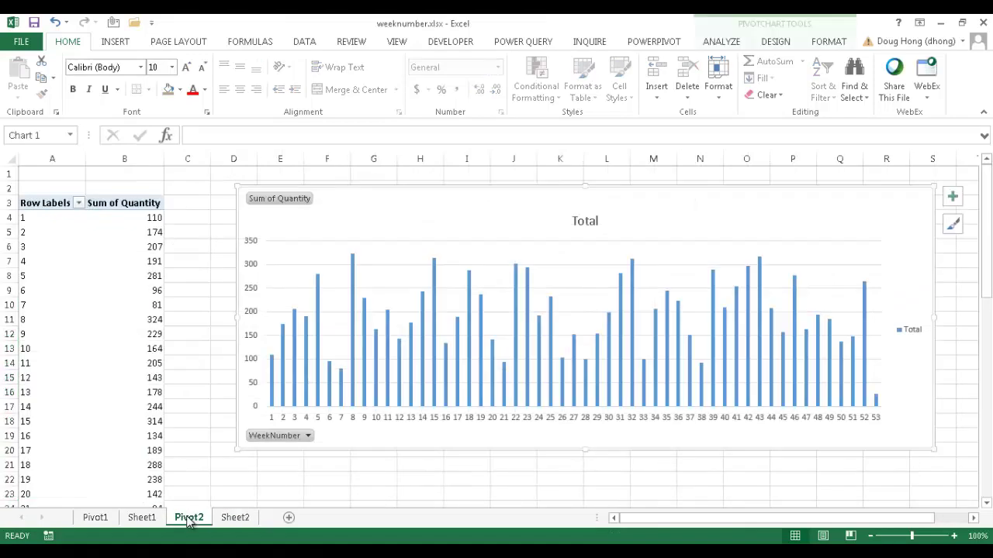
pyautogui.click(122, 319)
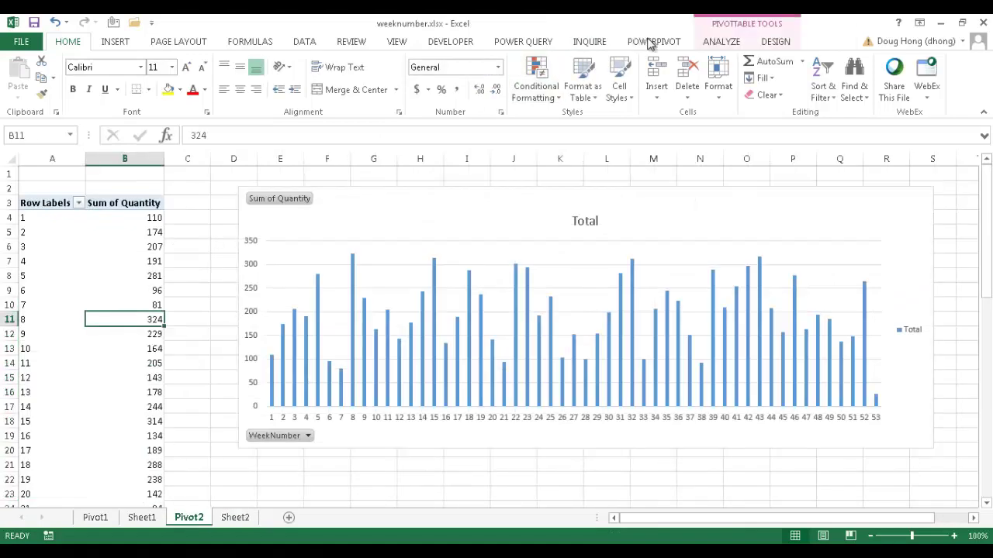
pyautogui.click(721, 45)
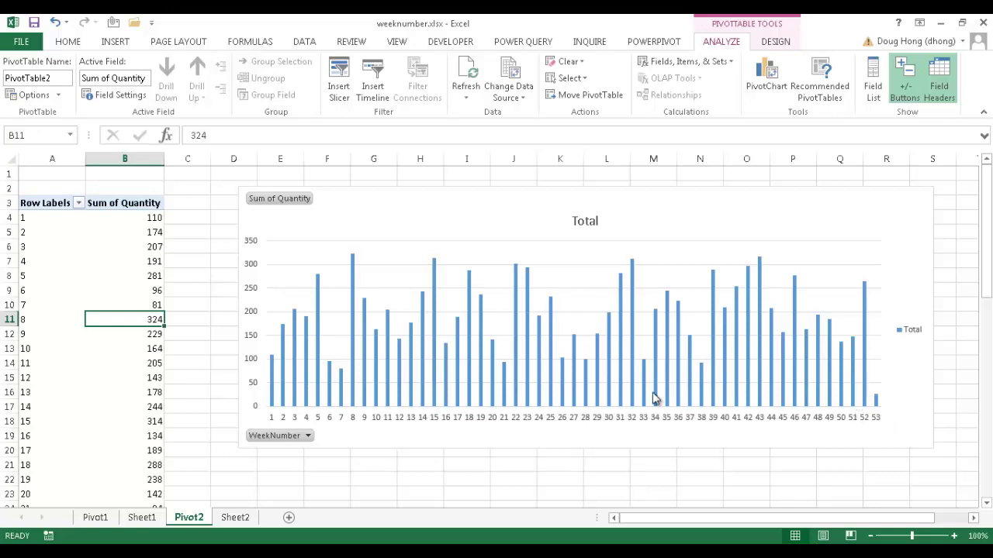
pyautogui.click(467, 69)
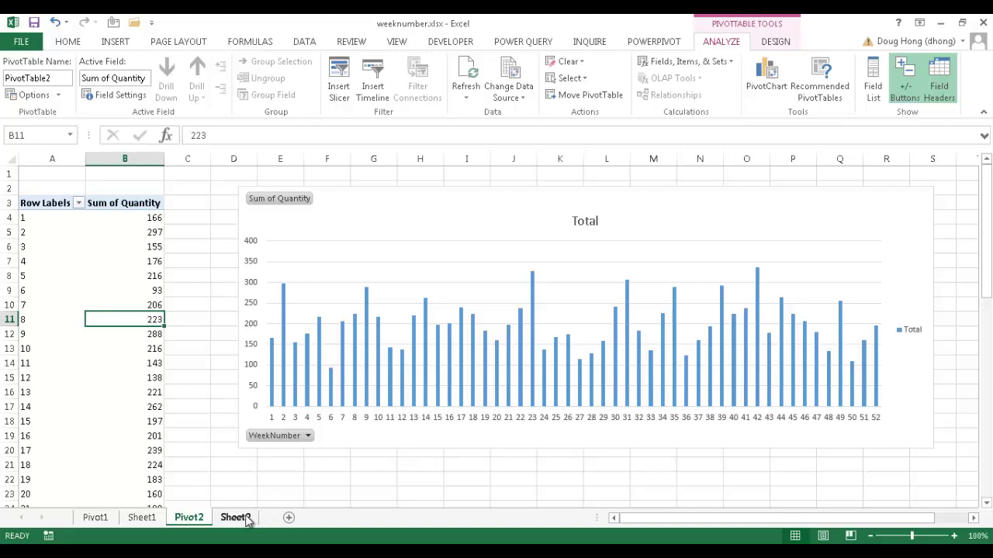
# Examine the Sheet1 note on week numbering and highlight its Microsoft article link
pyautogui.click(140, 517)
pyautogui.click(267, 456)
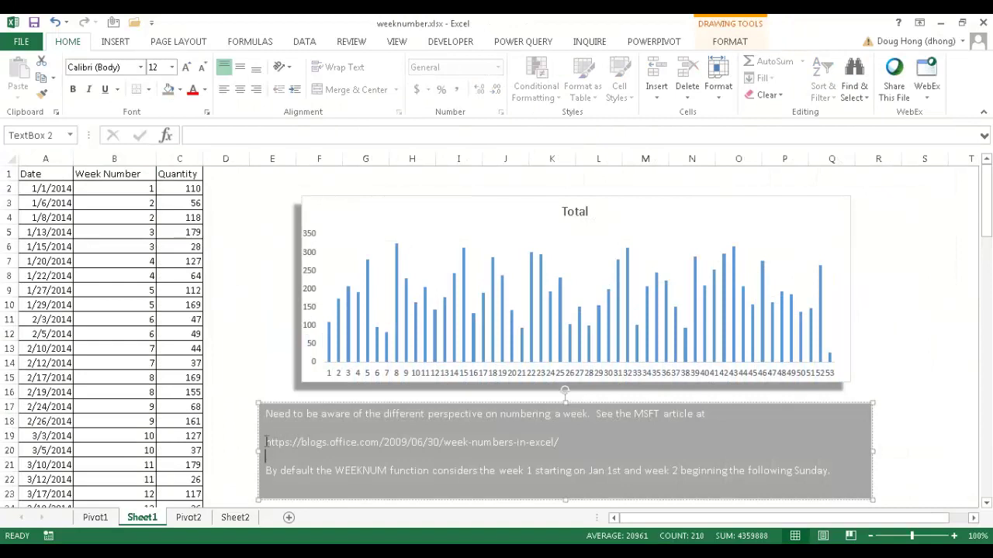
pyautogui.doubleClick(356, 442)
pyautogui.moveTo(357, 442); pyautogui.dragTo(559, 440)
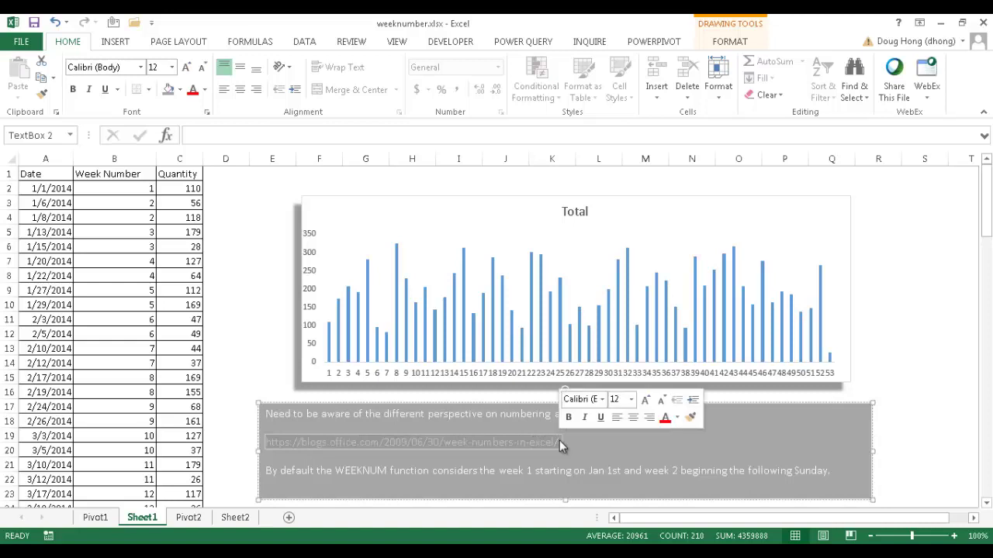
pyautogui.click(947, 405)
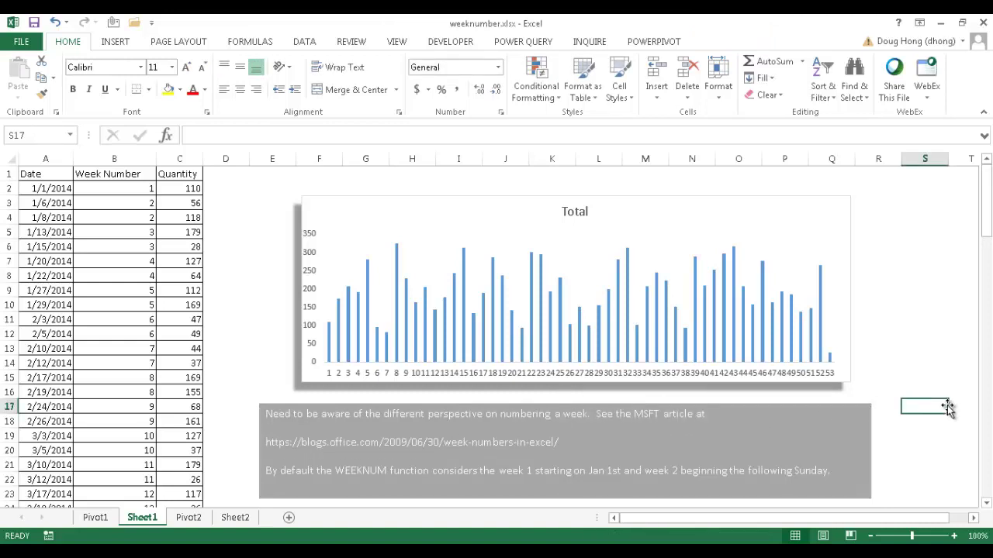